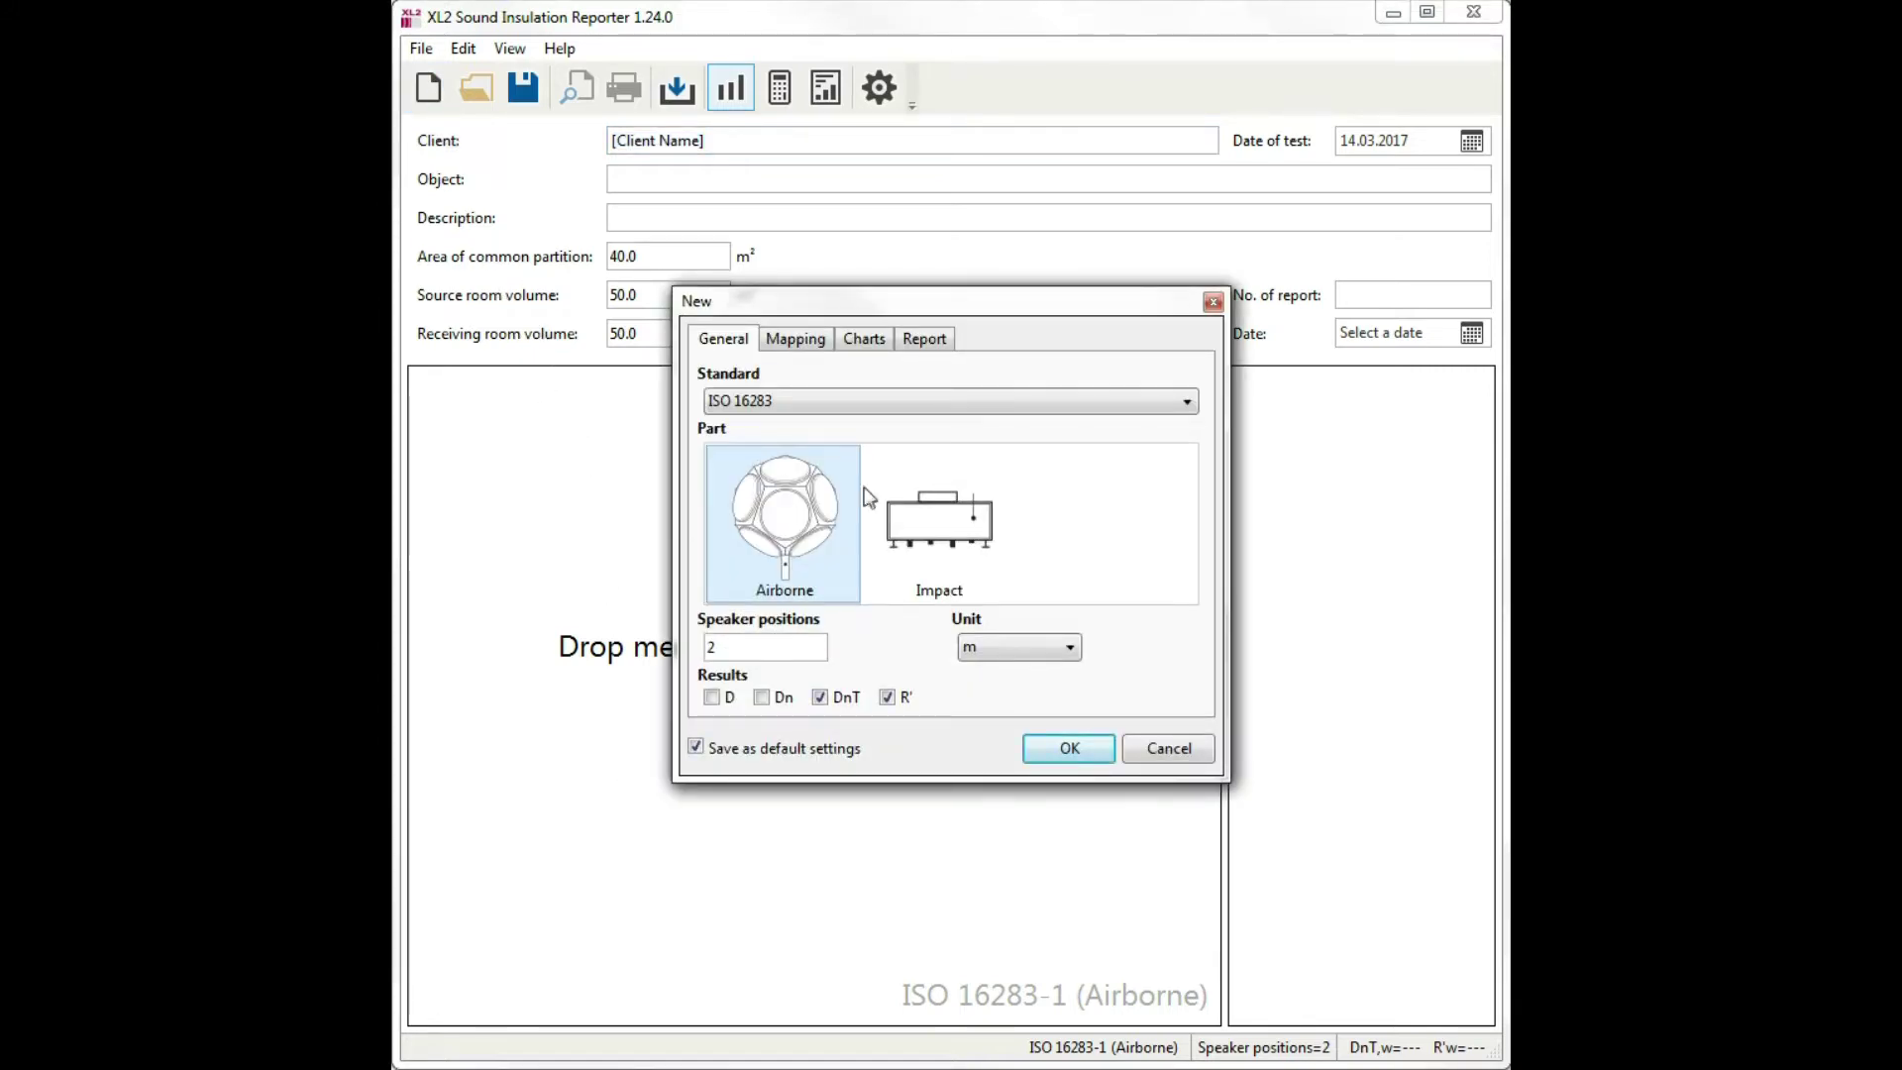
Create a new ISO 16283 airborne report with 2 speaker positions and DnT and R' ticked
click(964, 398)
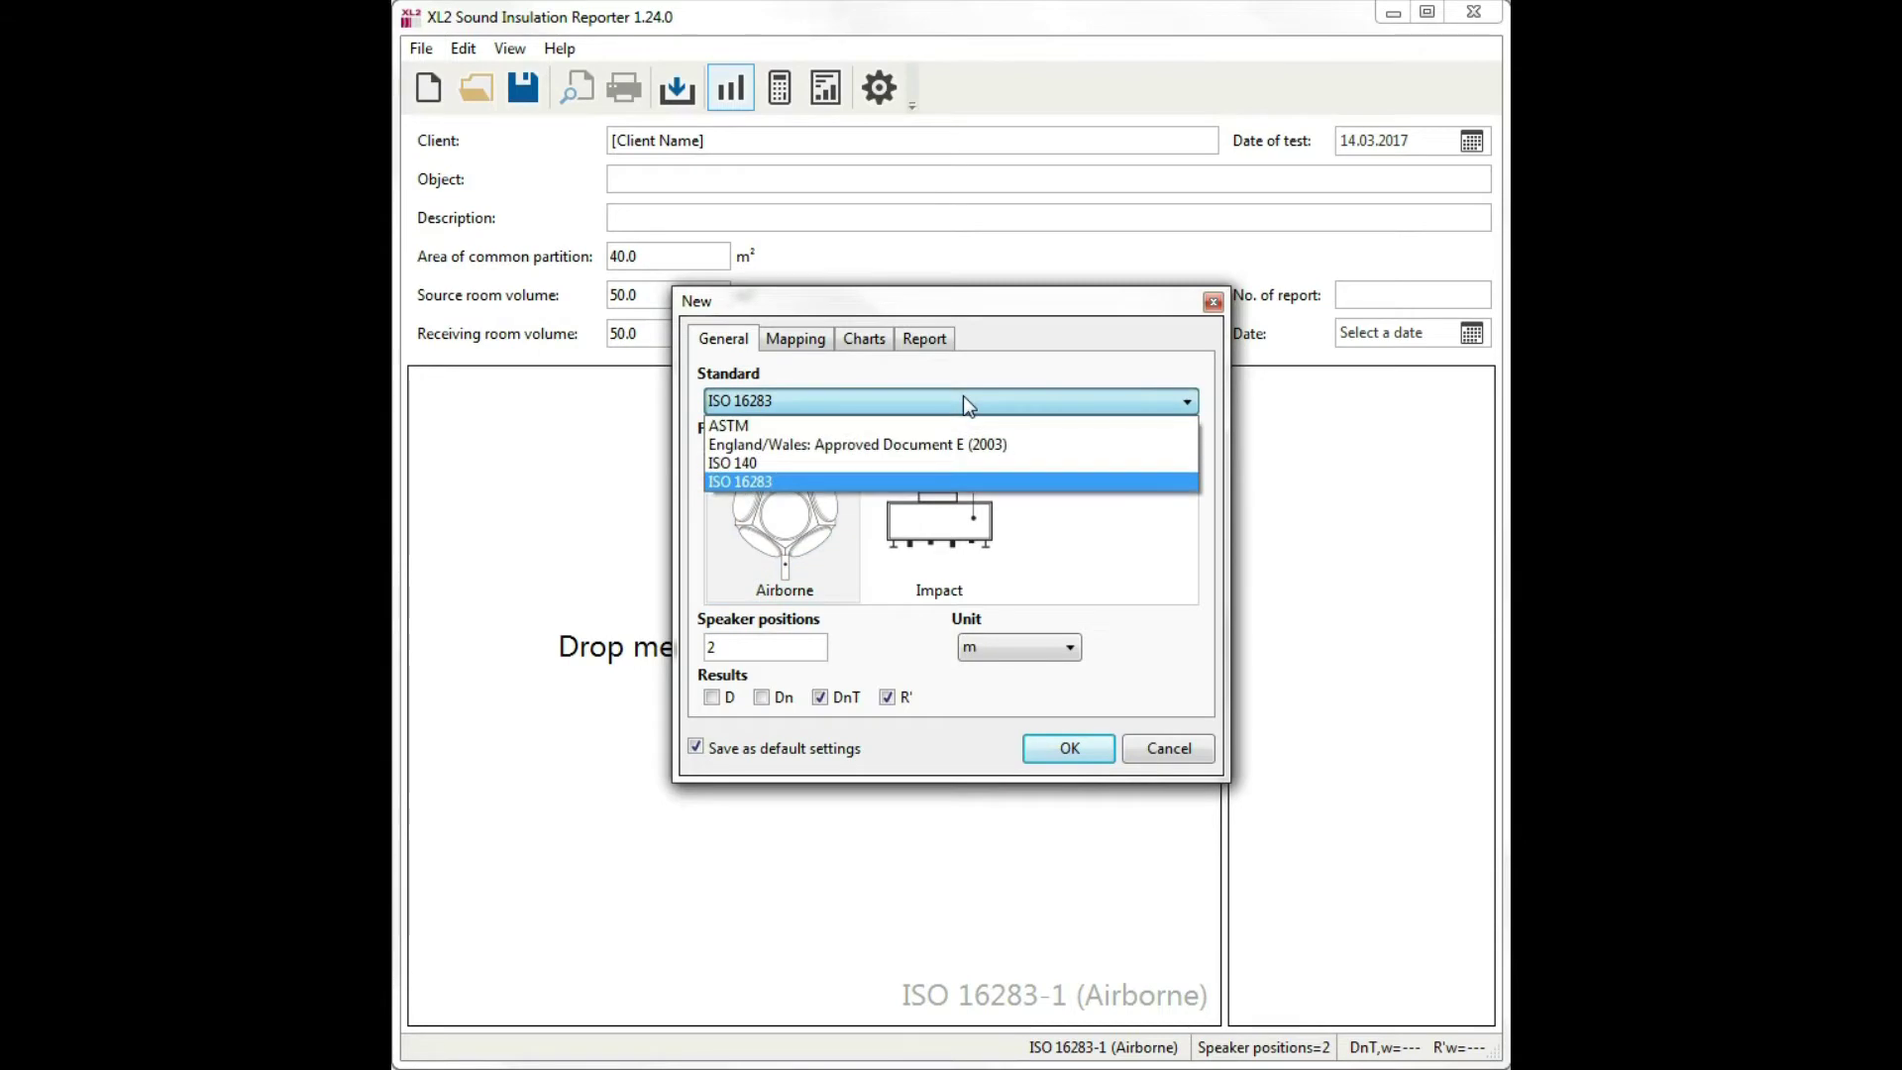
click(963, 395)
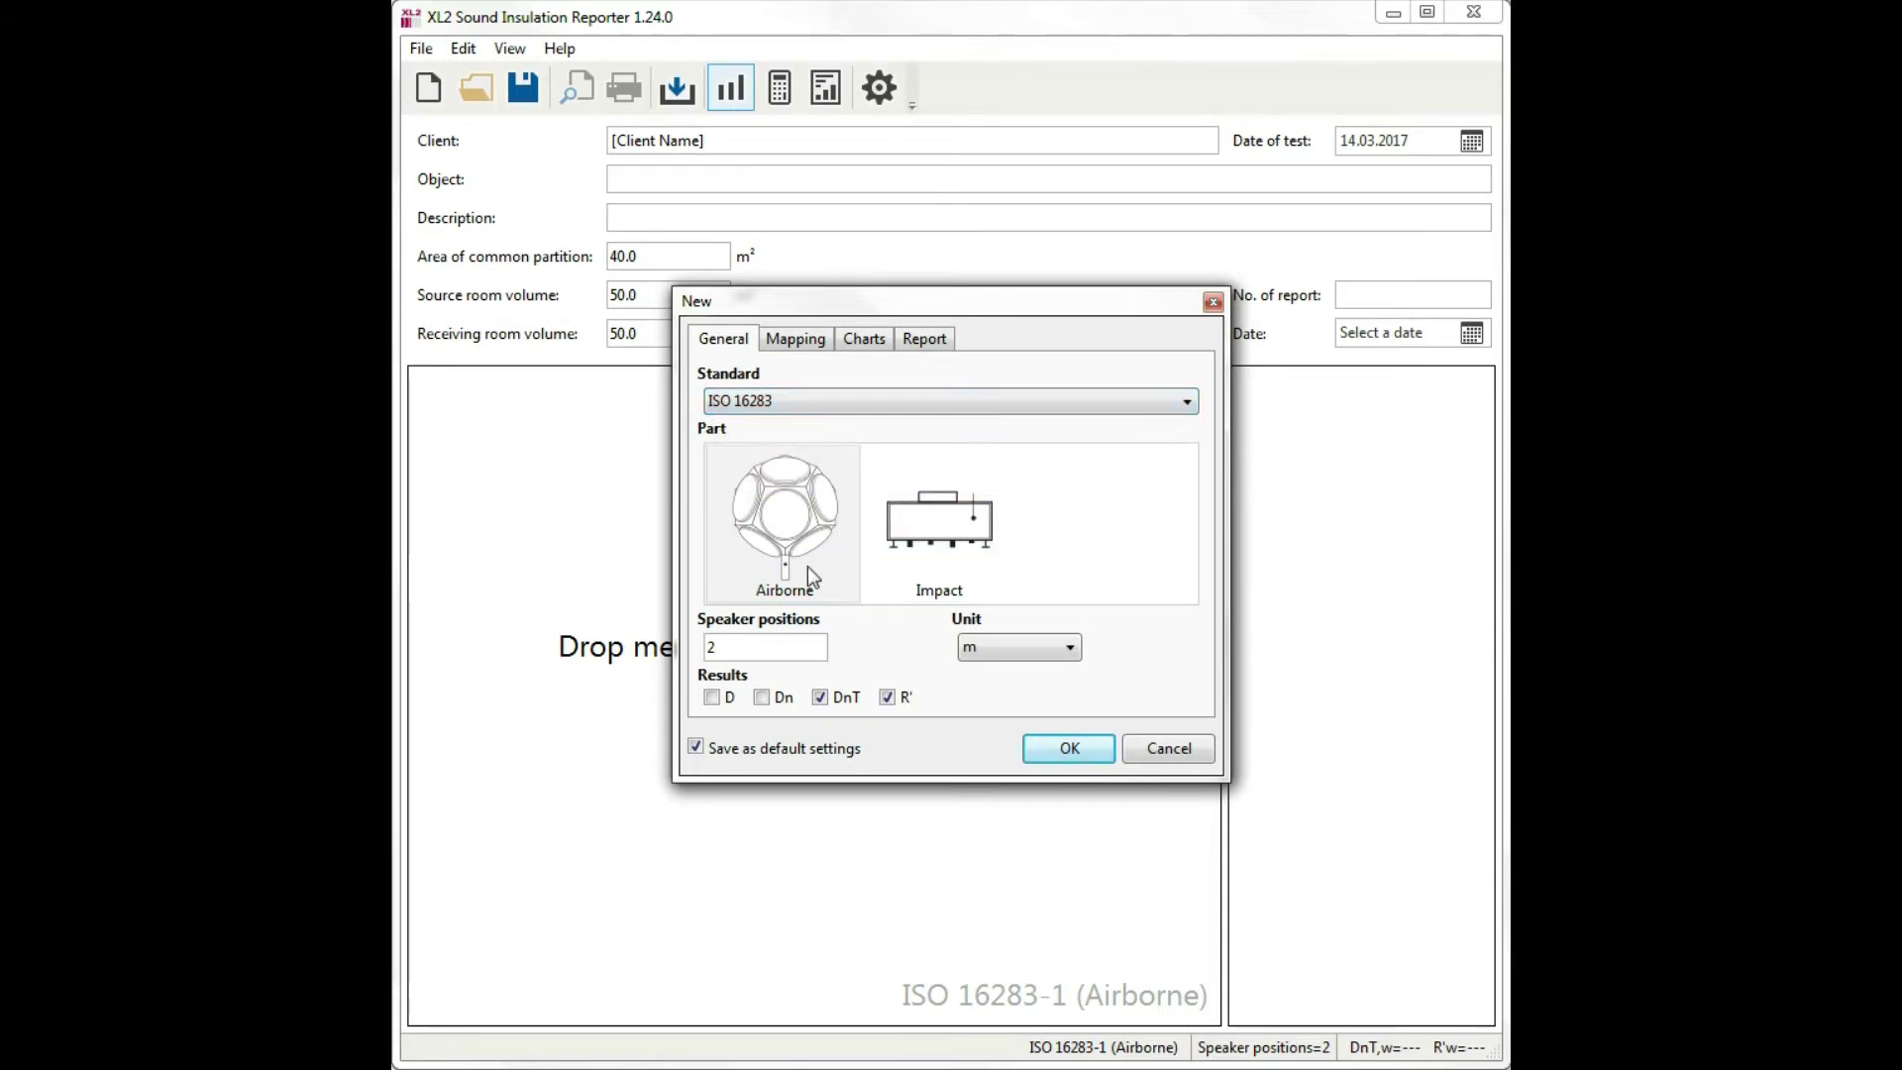
click(934, 543)
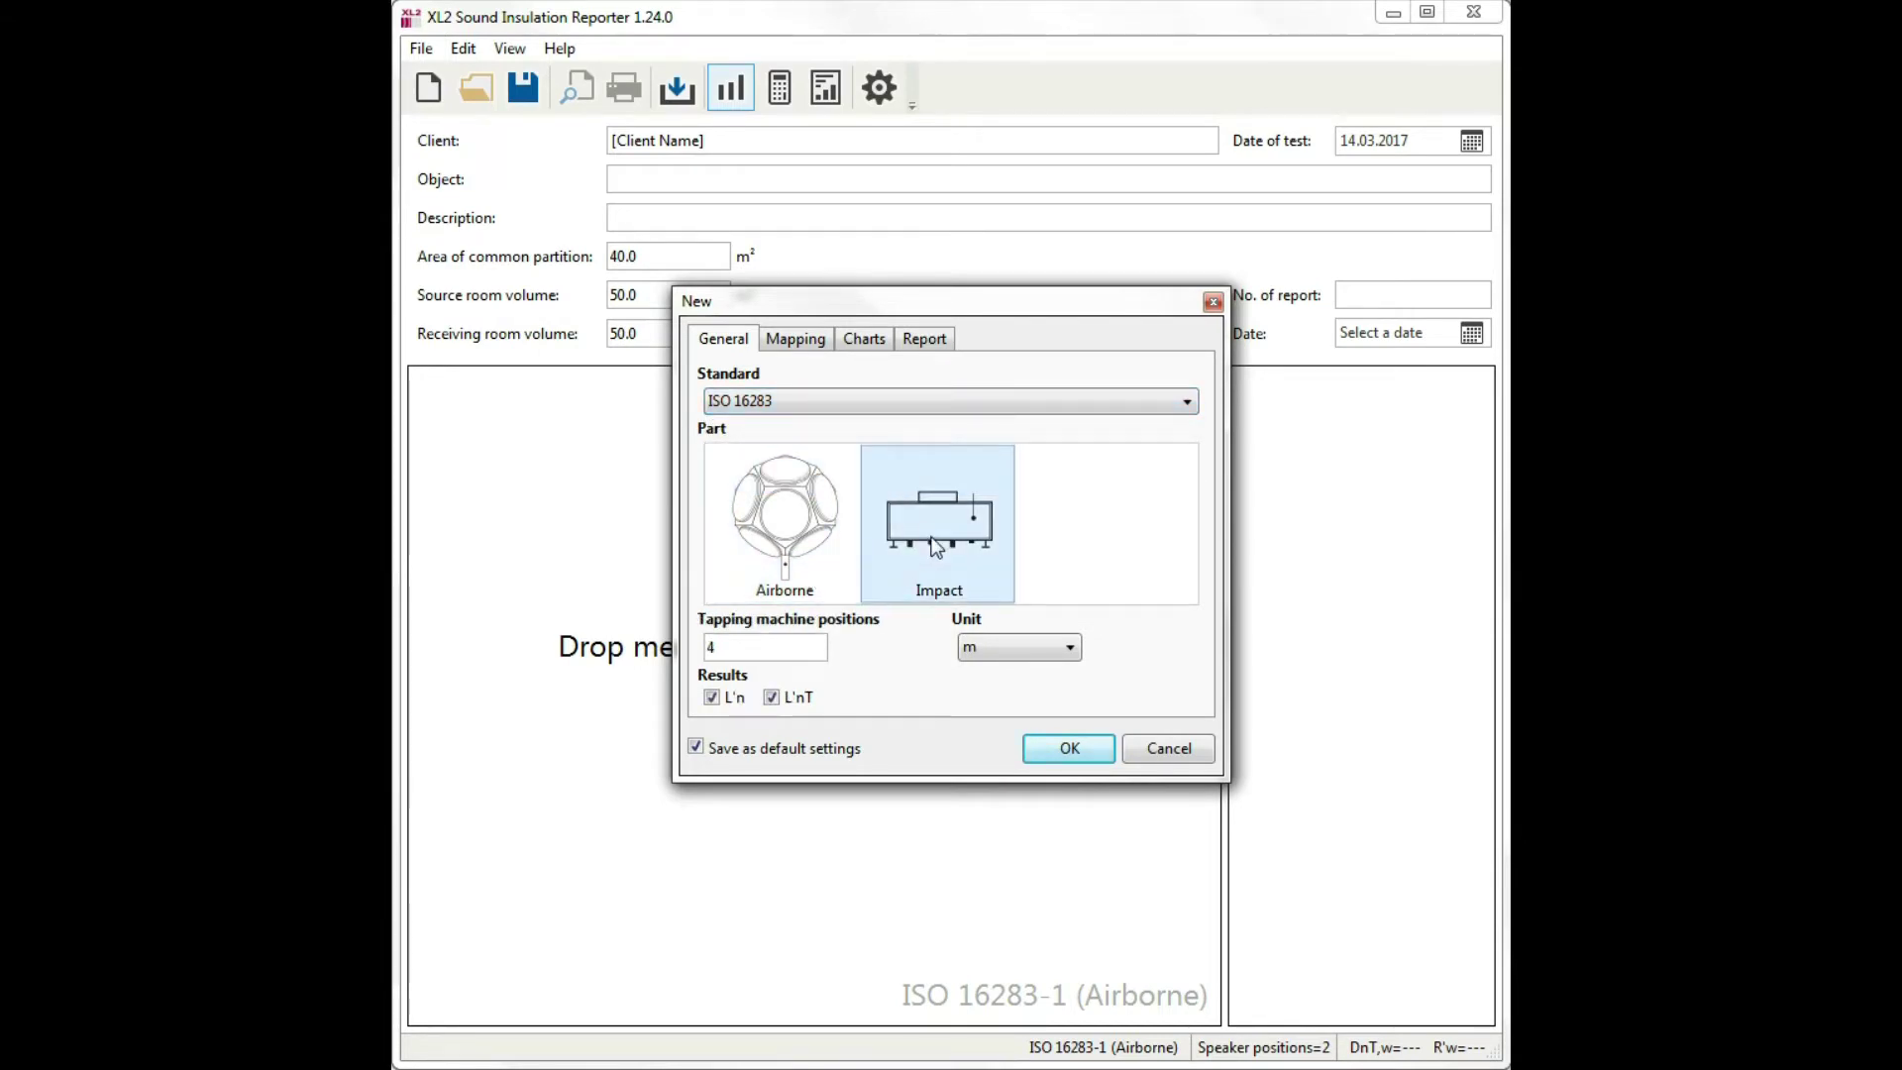
click(794, 539)
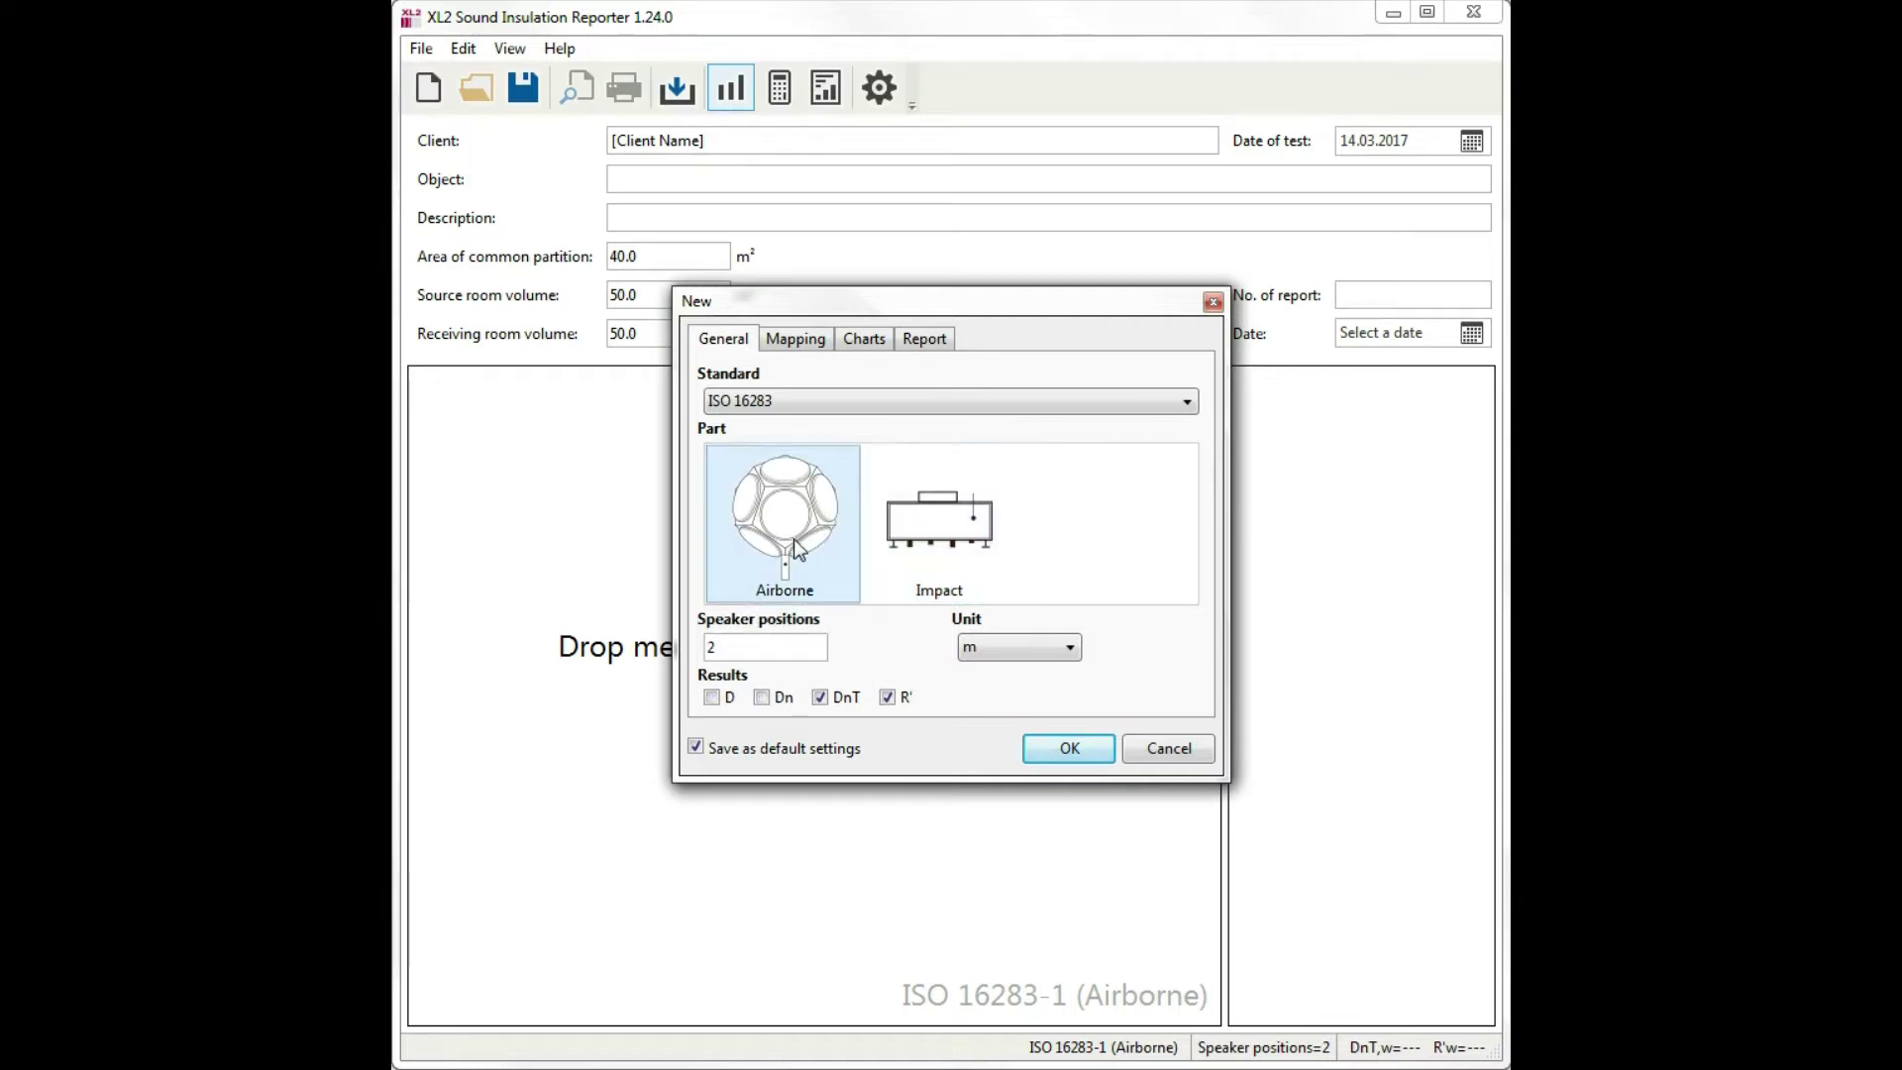
click(807, 652)
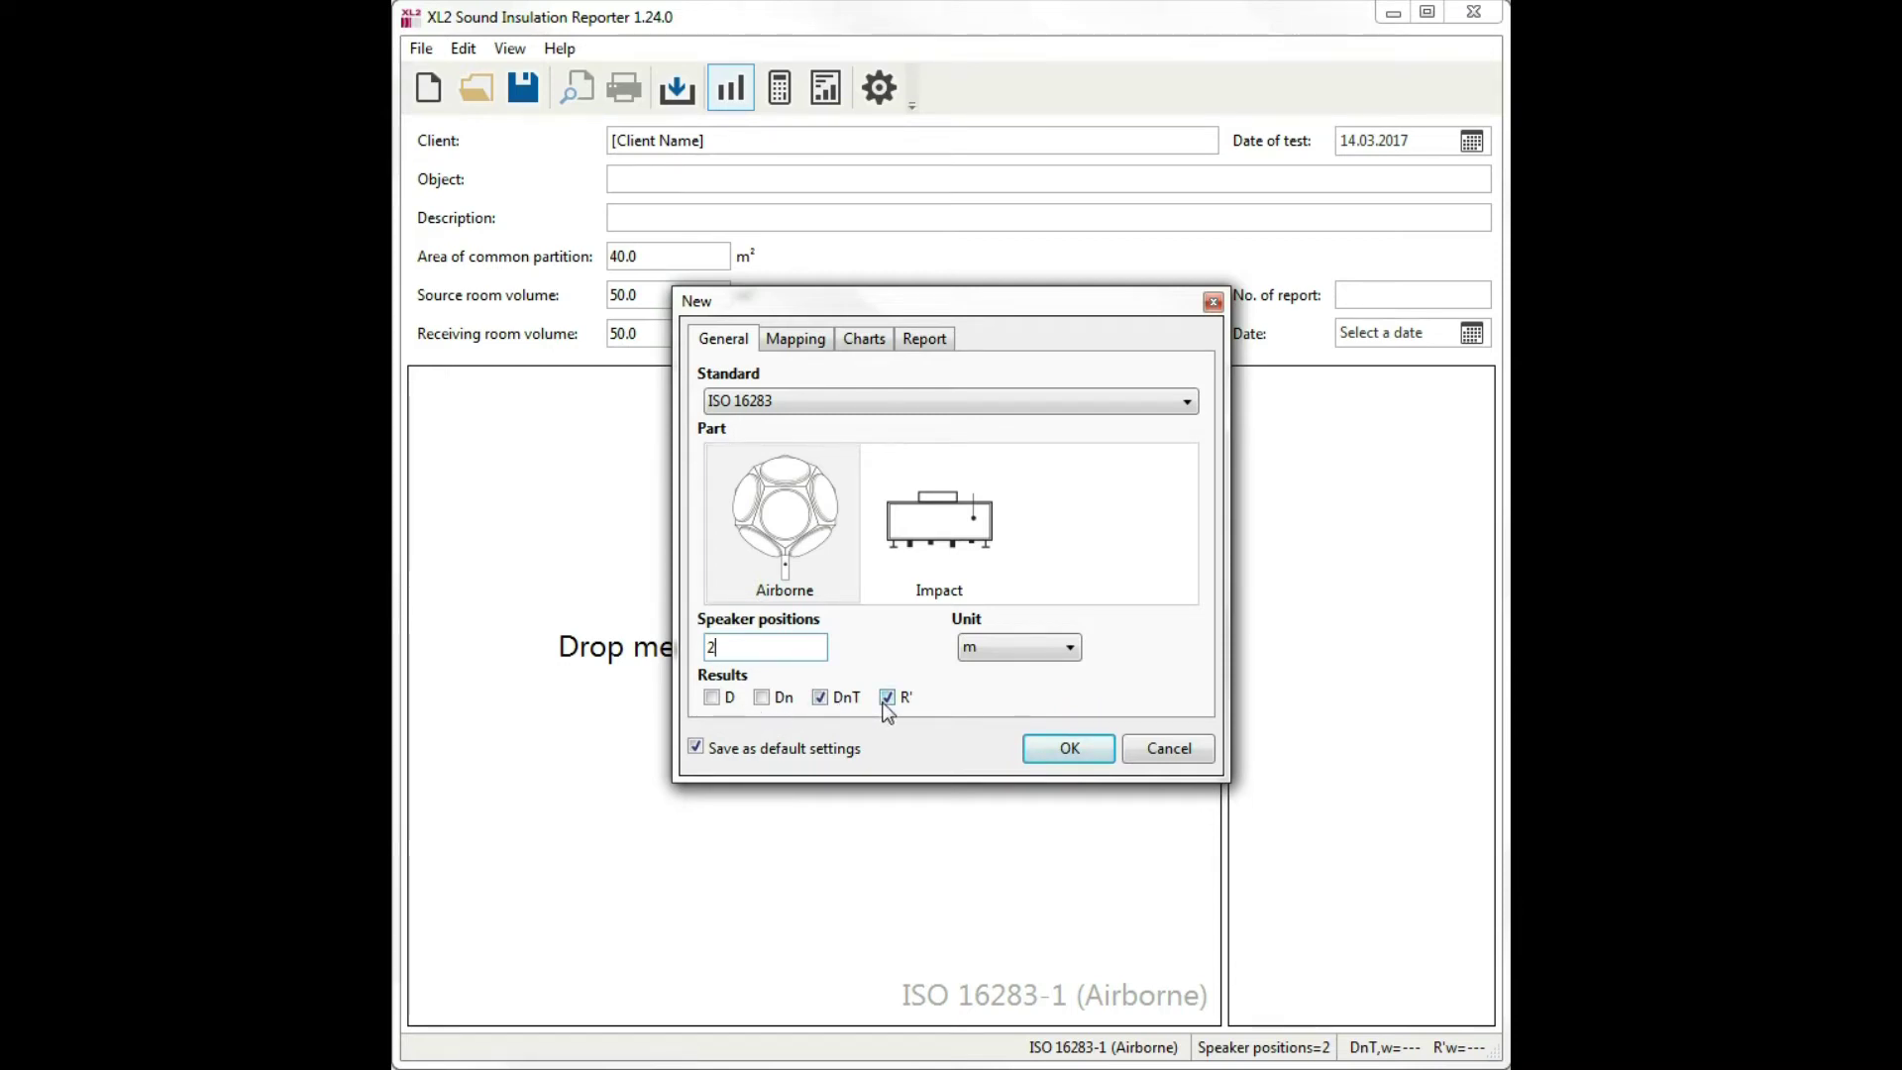
click(1084, 761)
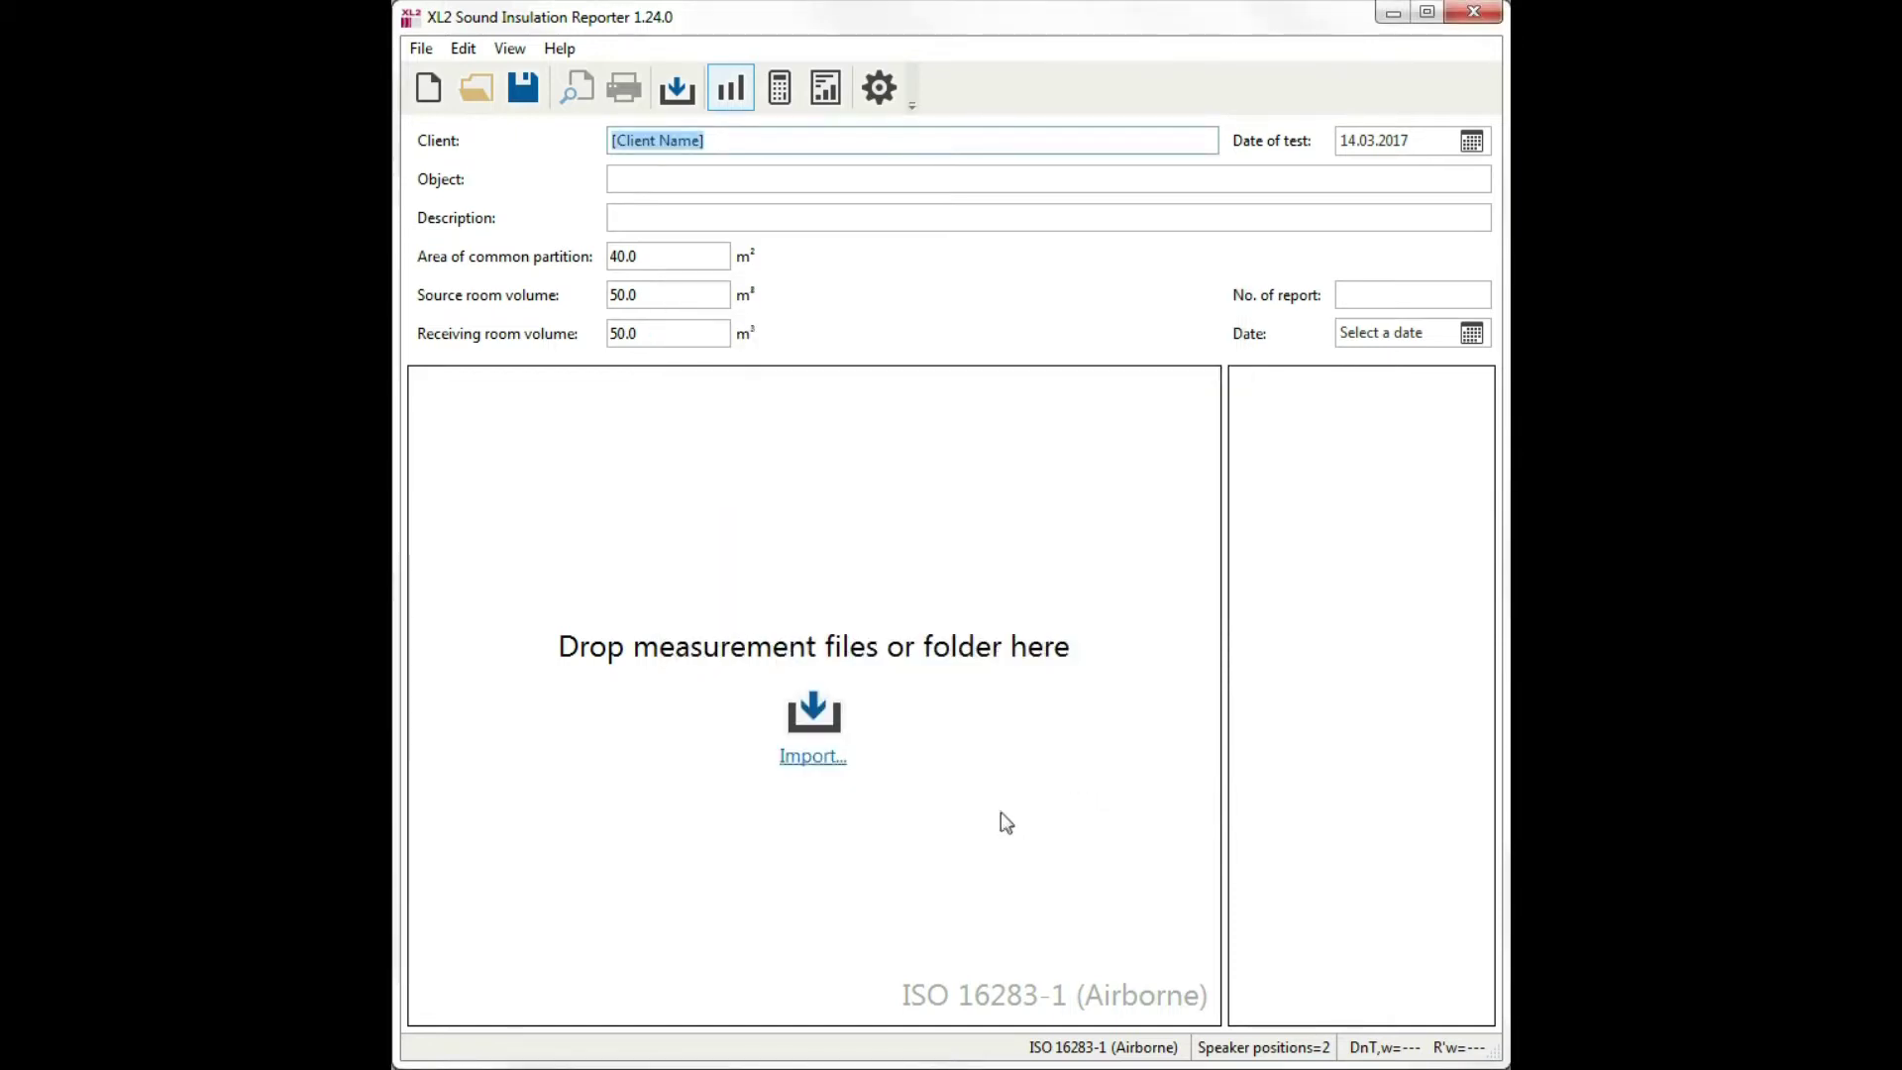
Drag the Partition 1 folder from F:\Projects onto the measurement drop area
key(alt+Tab)
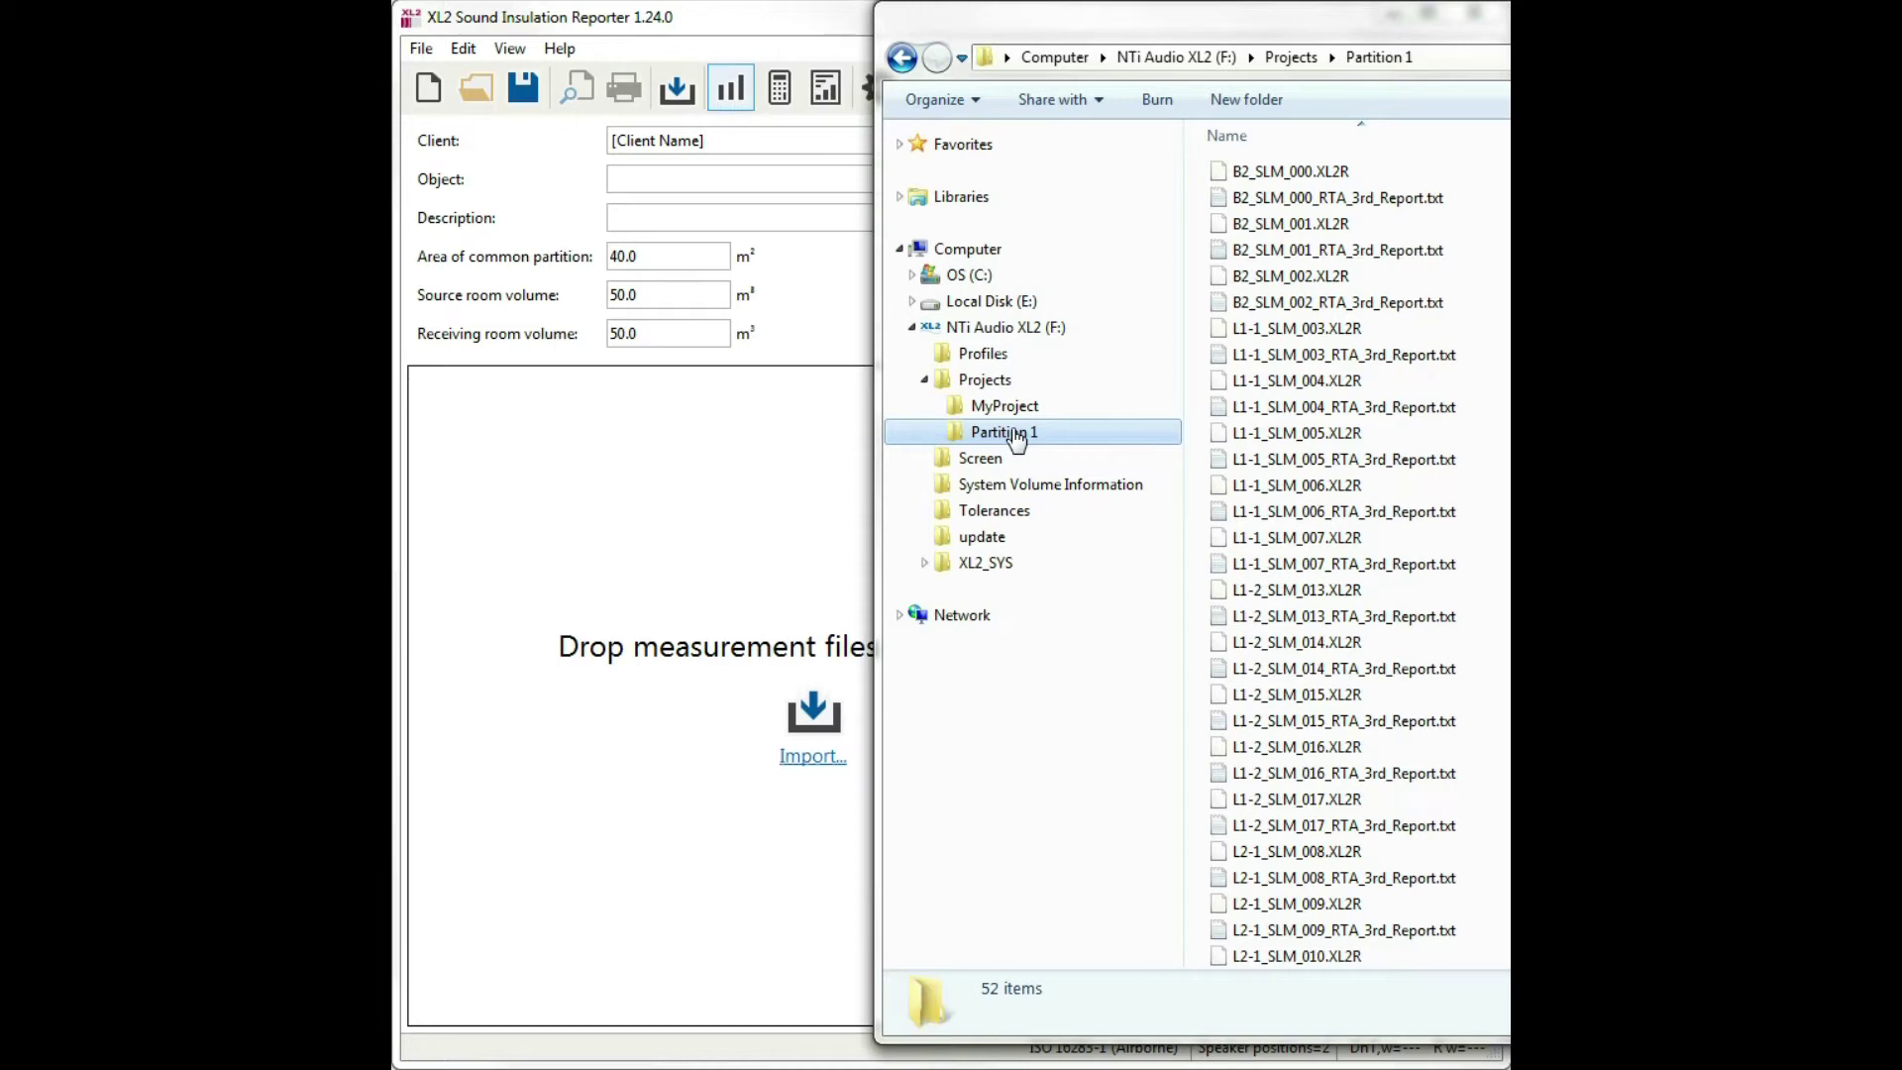
drag(1016, 436, 753, 515)
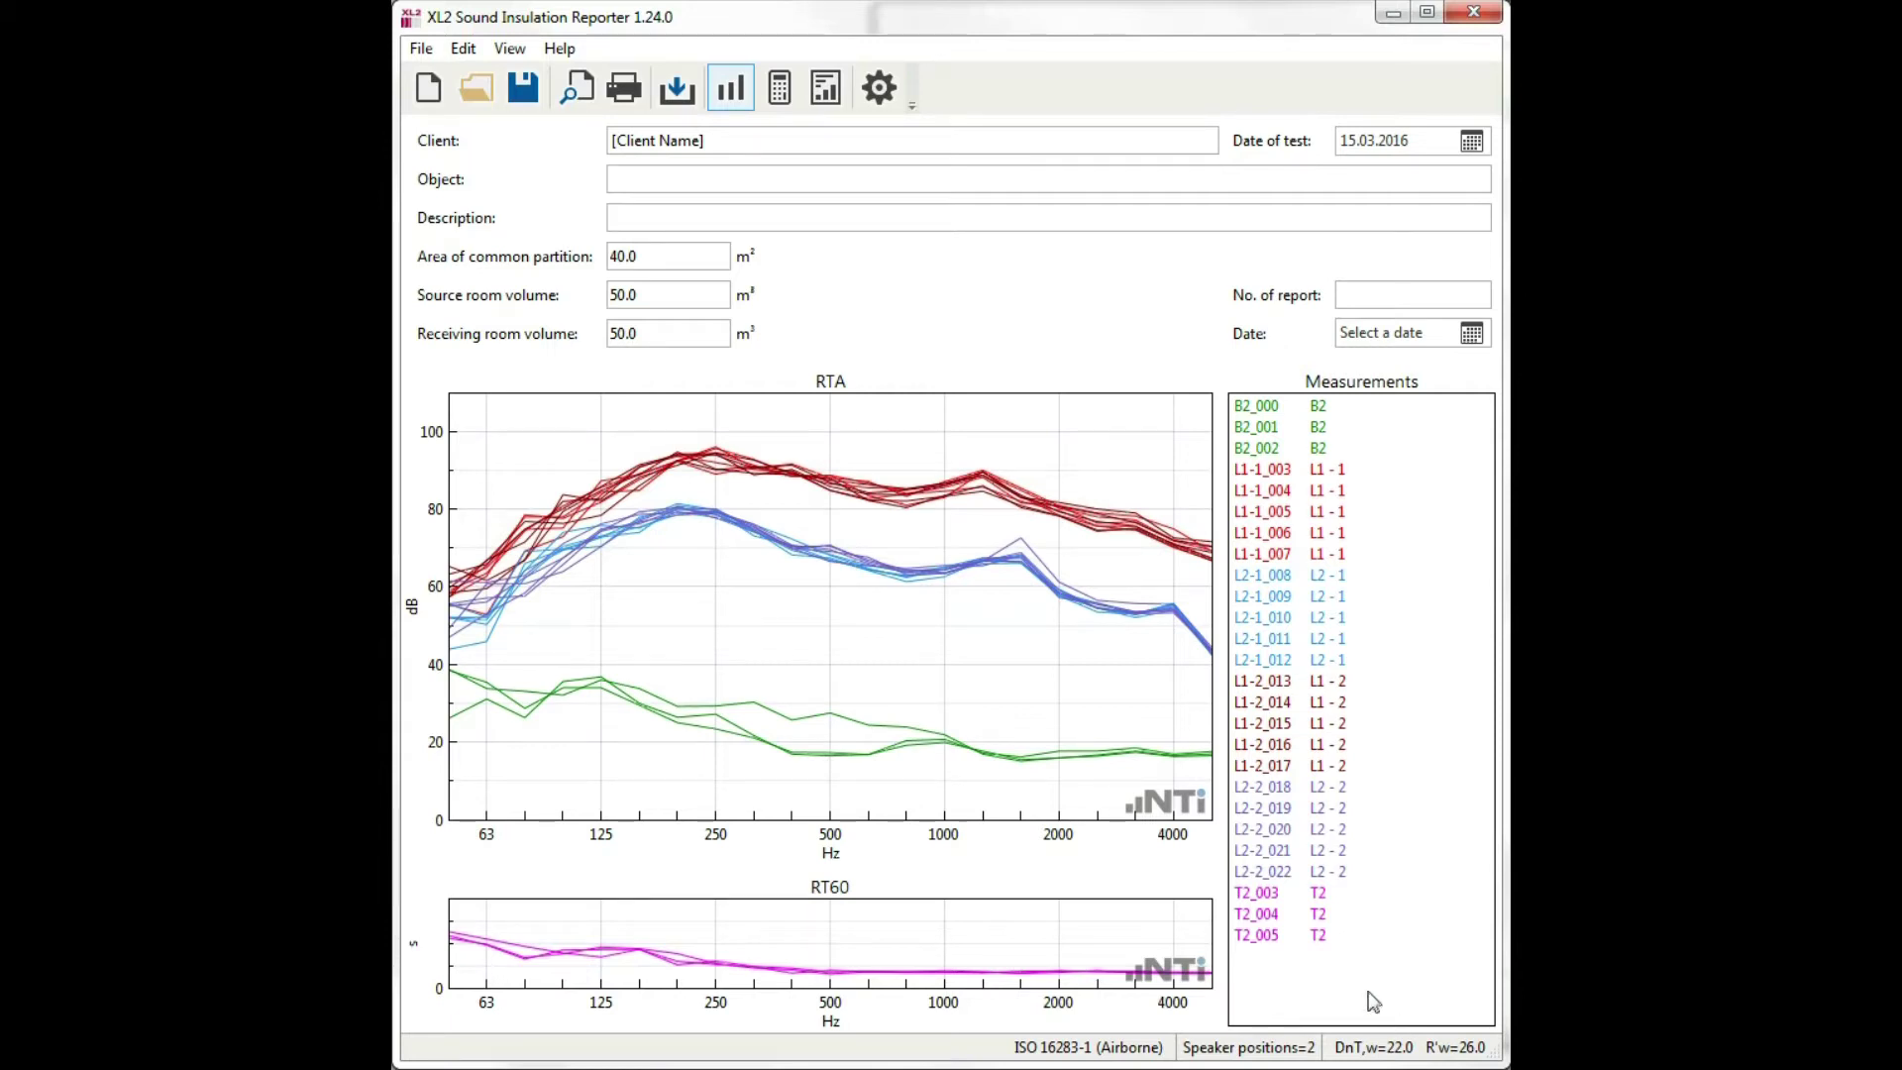
Show the R' results and enter client 'Company A' and object 'Partition 1'
click(829, 97)
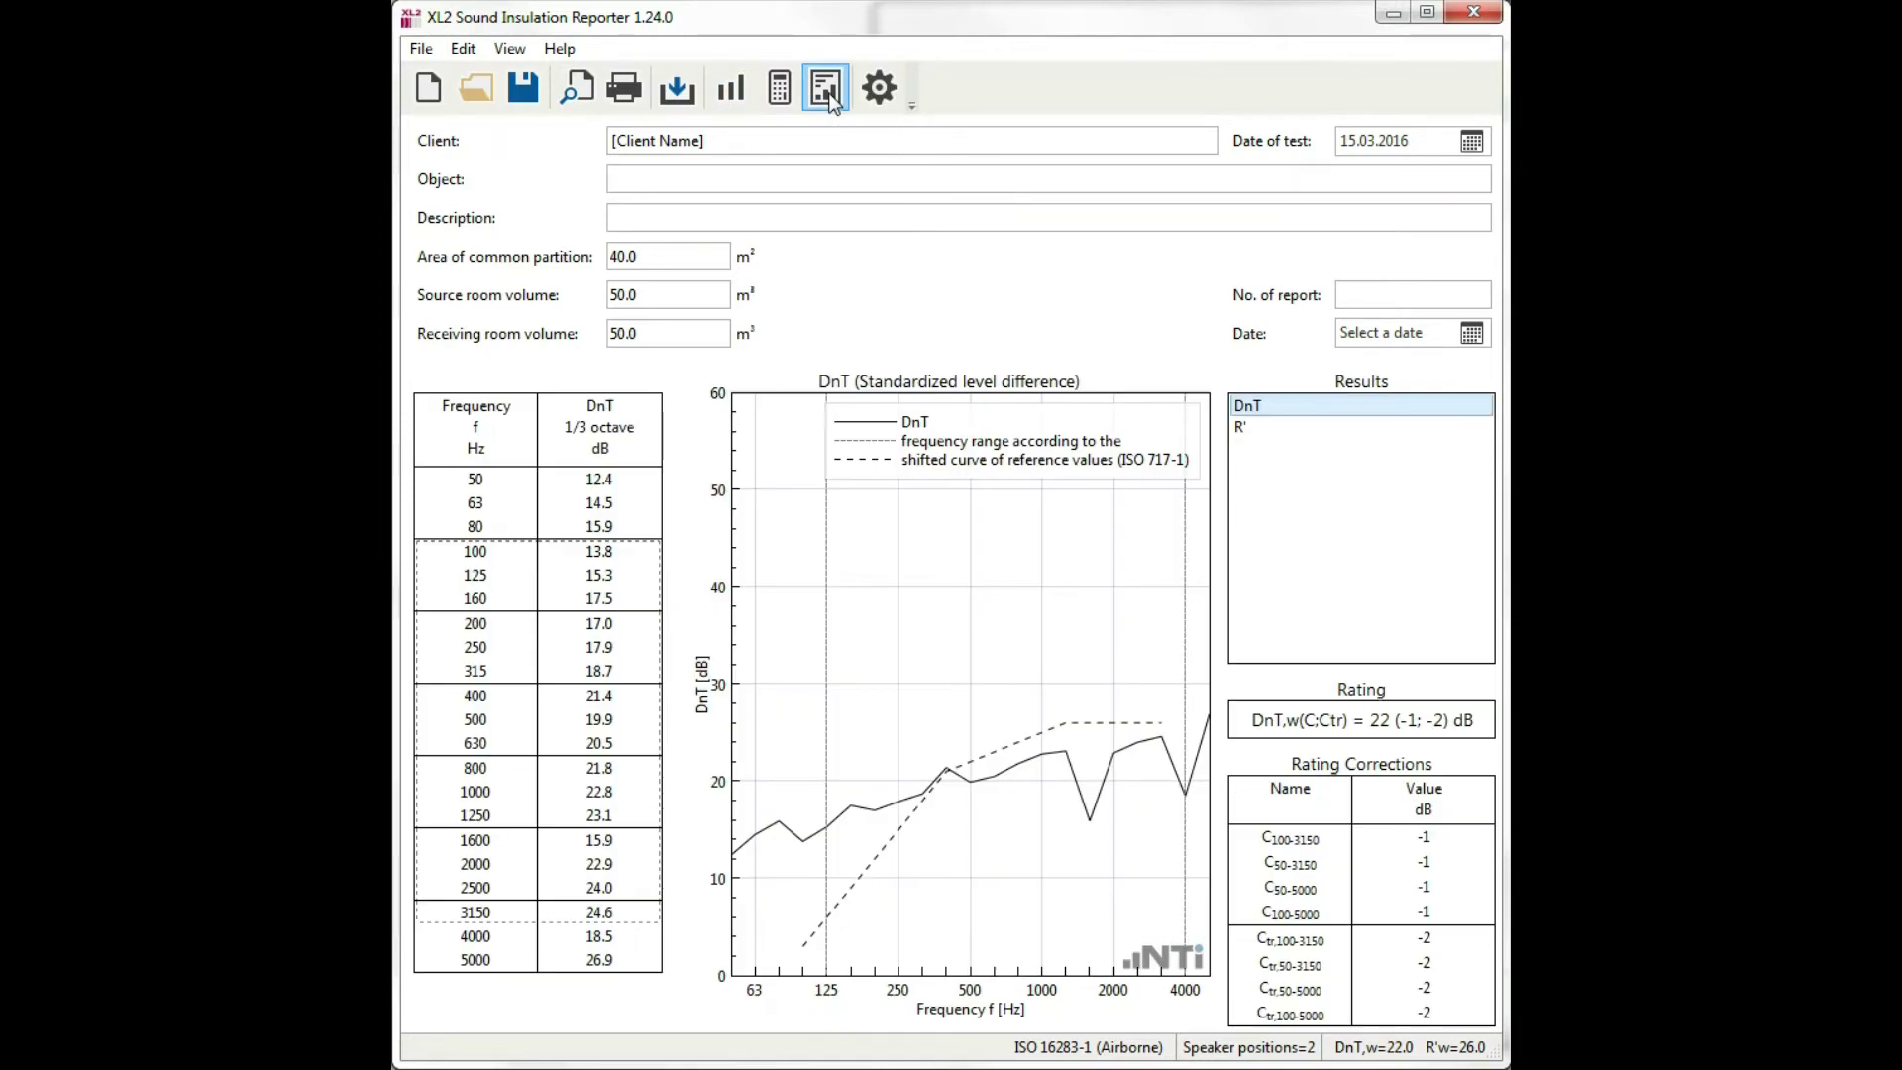
click(1247, 429)
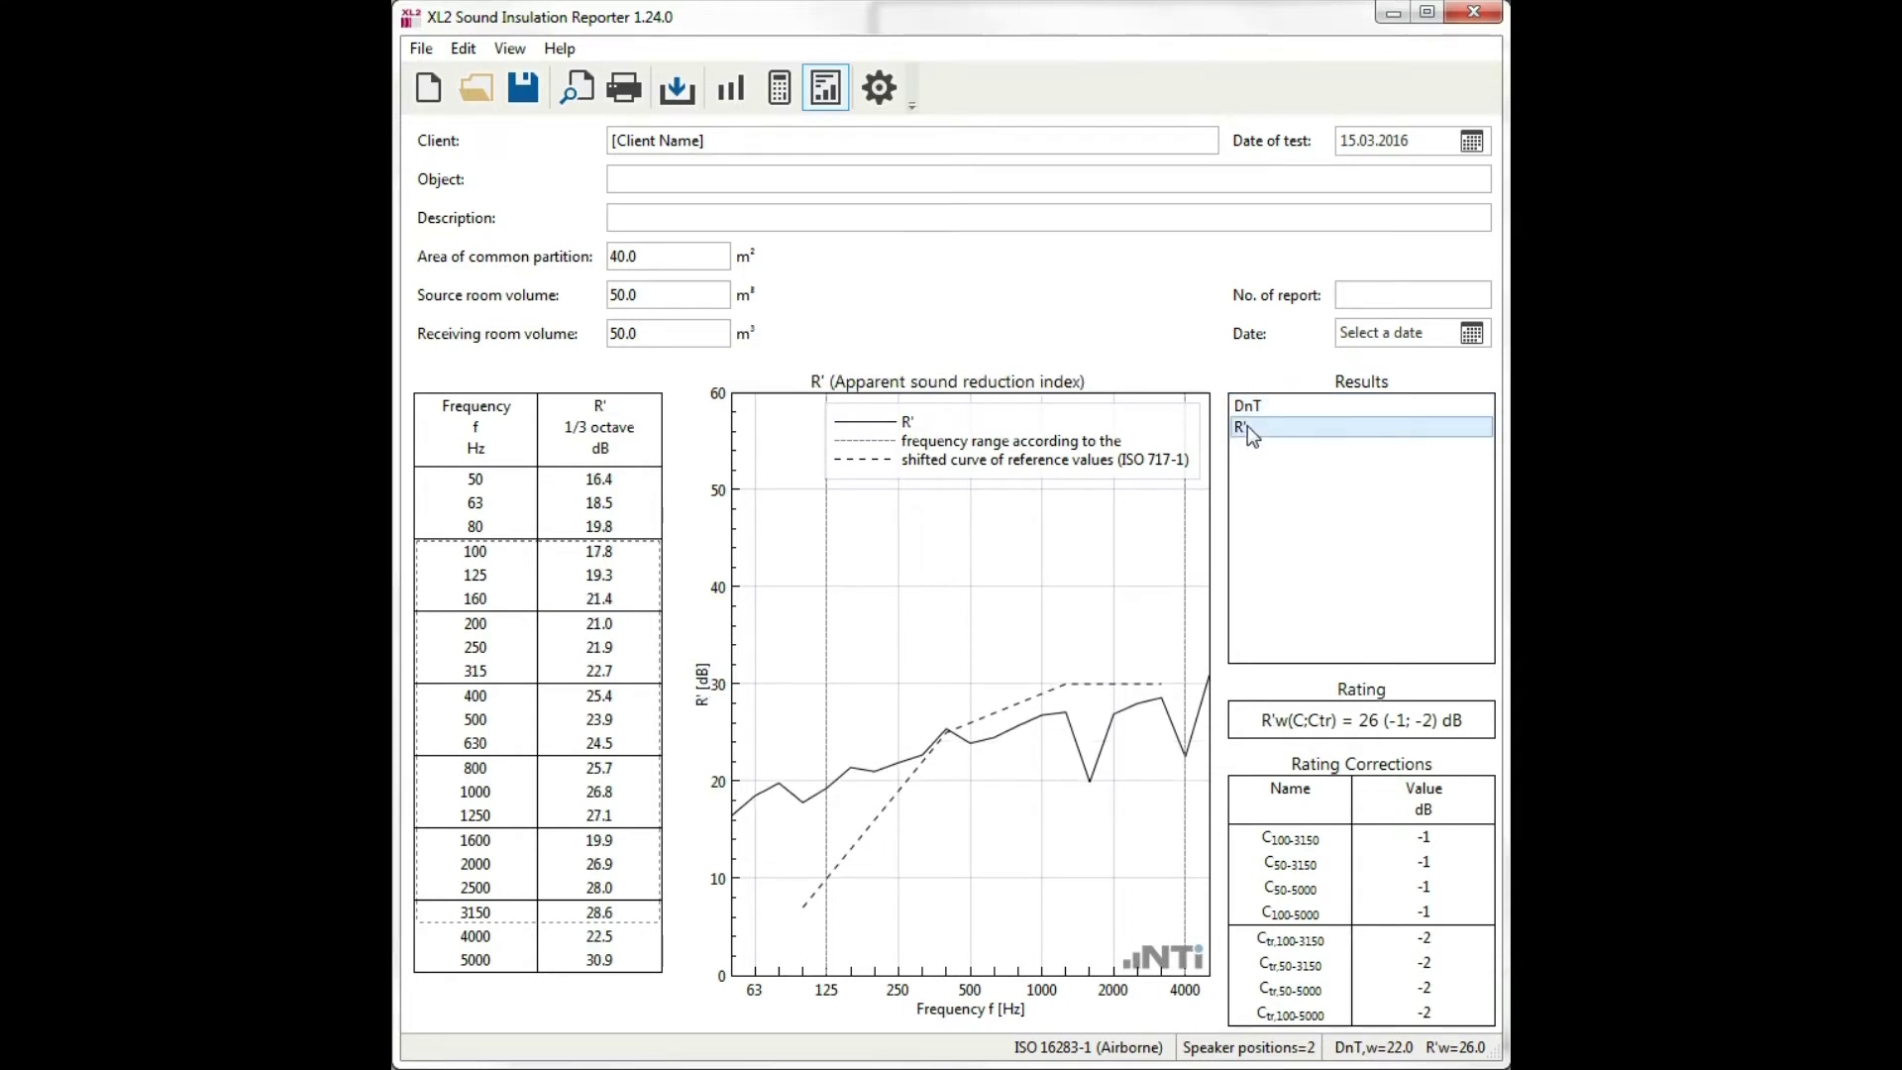
click(755, 141)
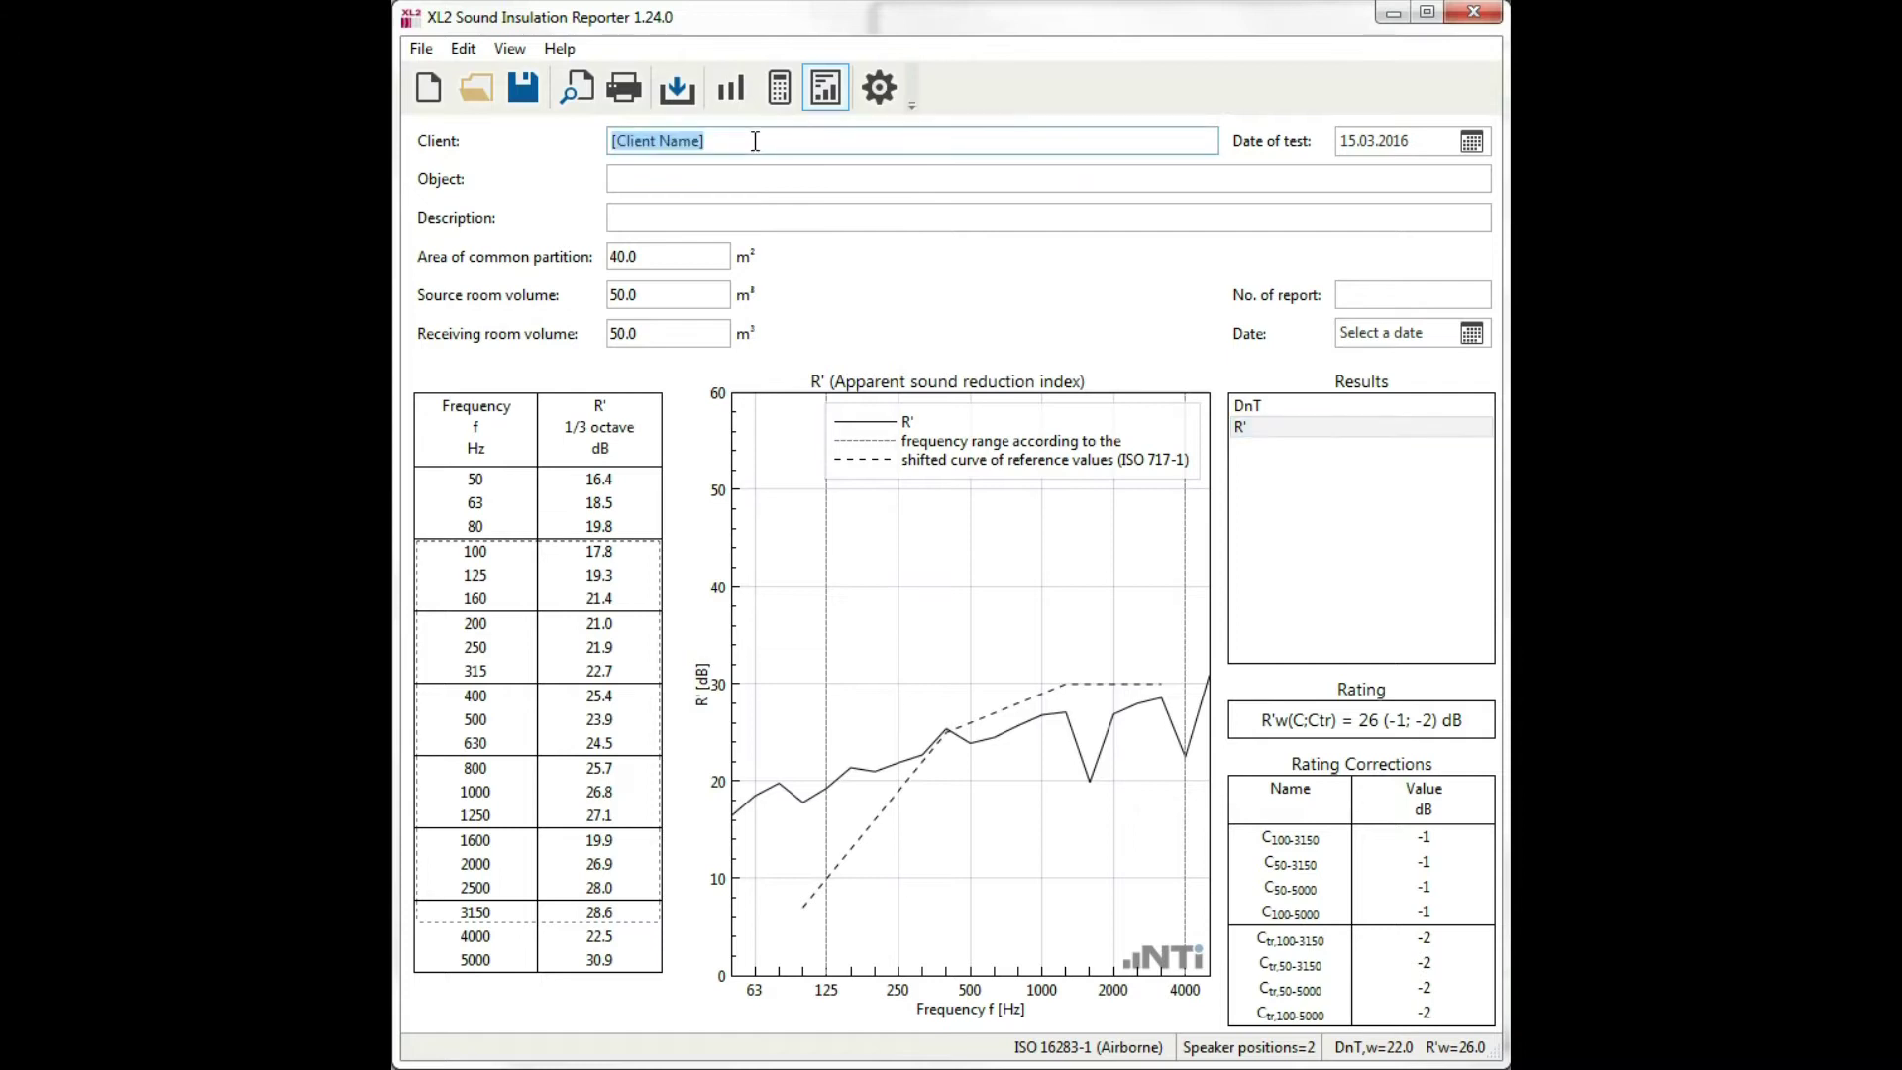
text(Company A)
key(Tab)
key(Tab)
text(Part)
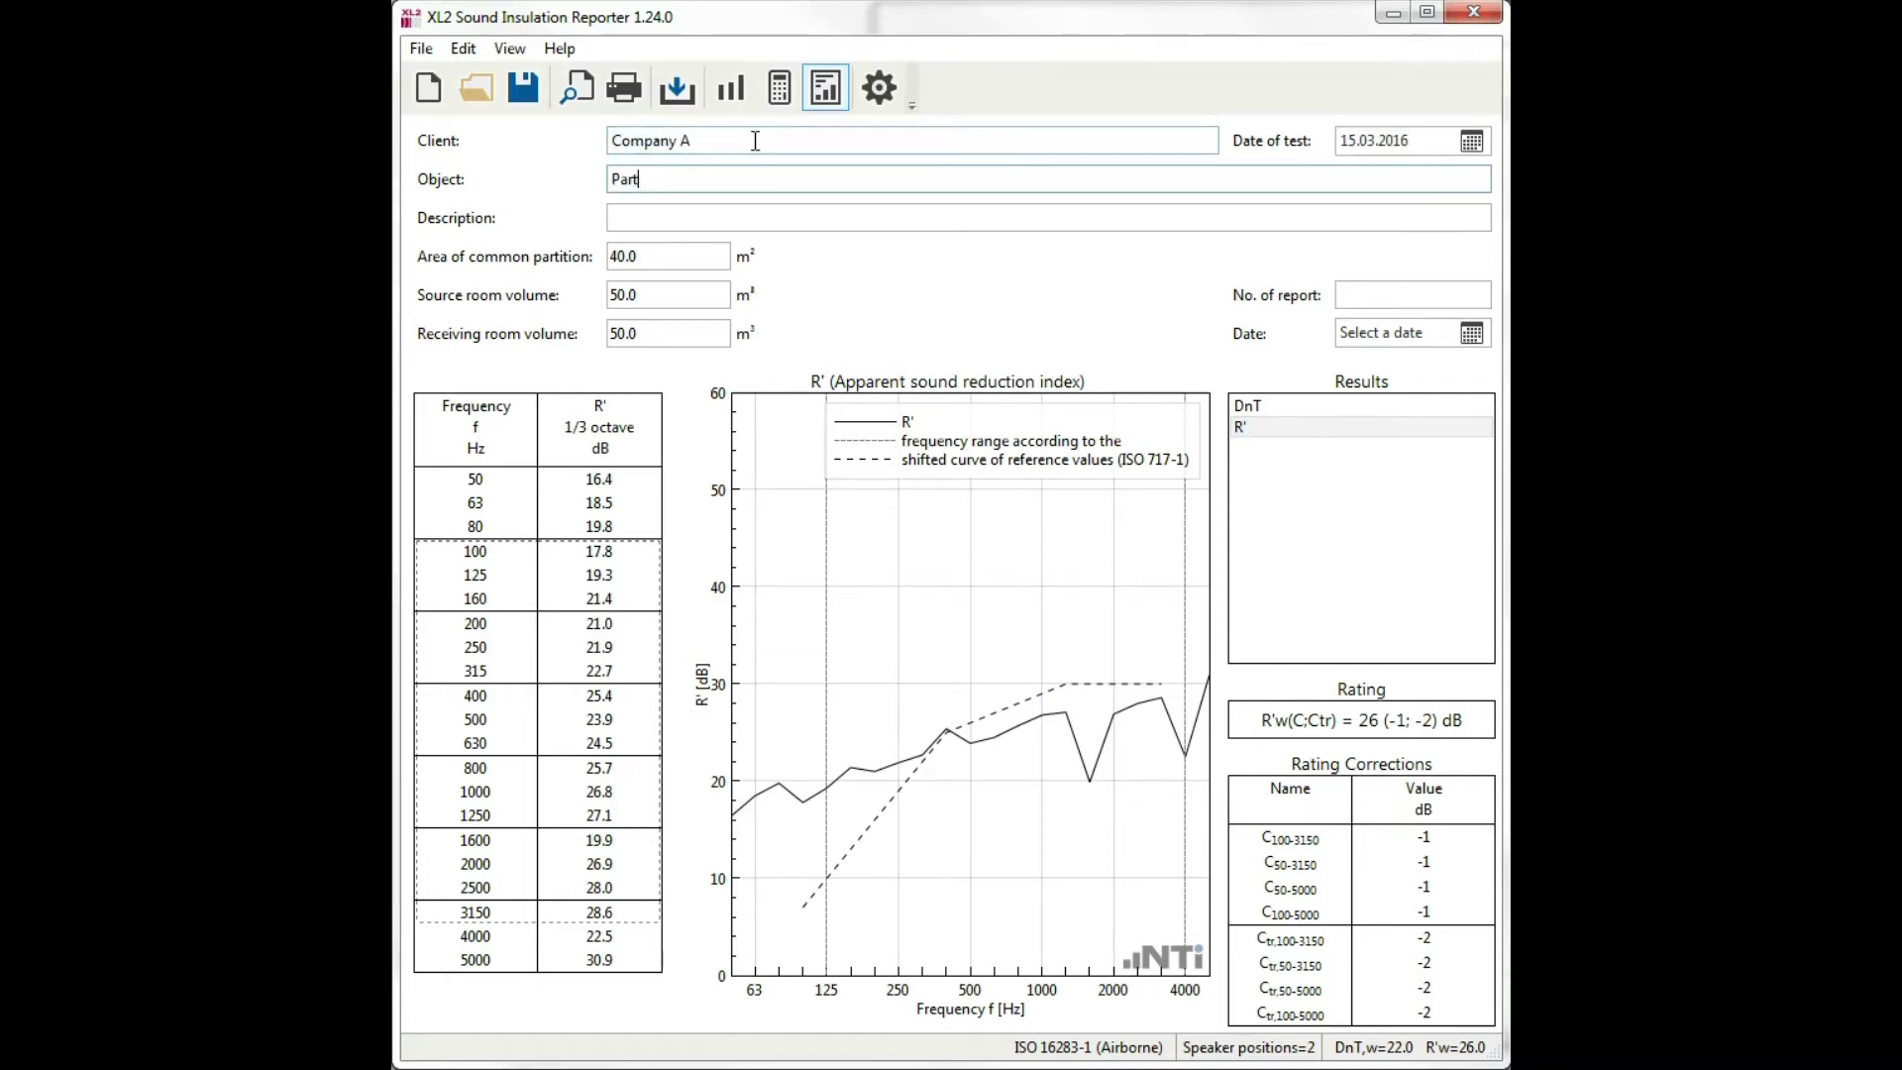
text(ition 1)
key(Tab)
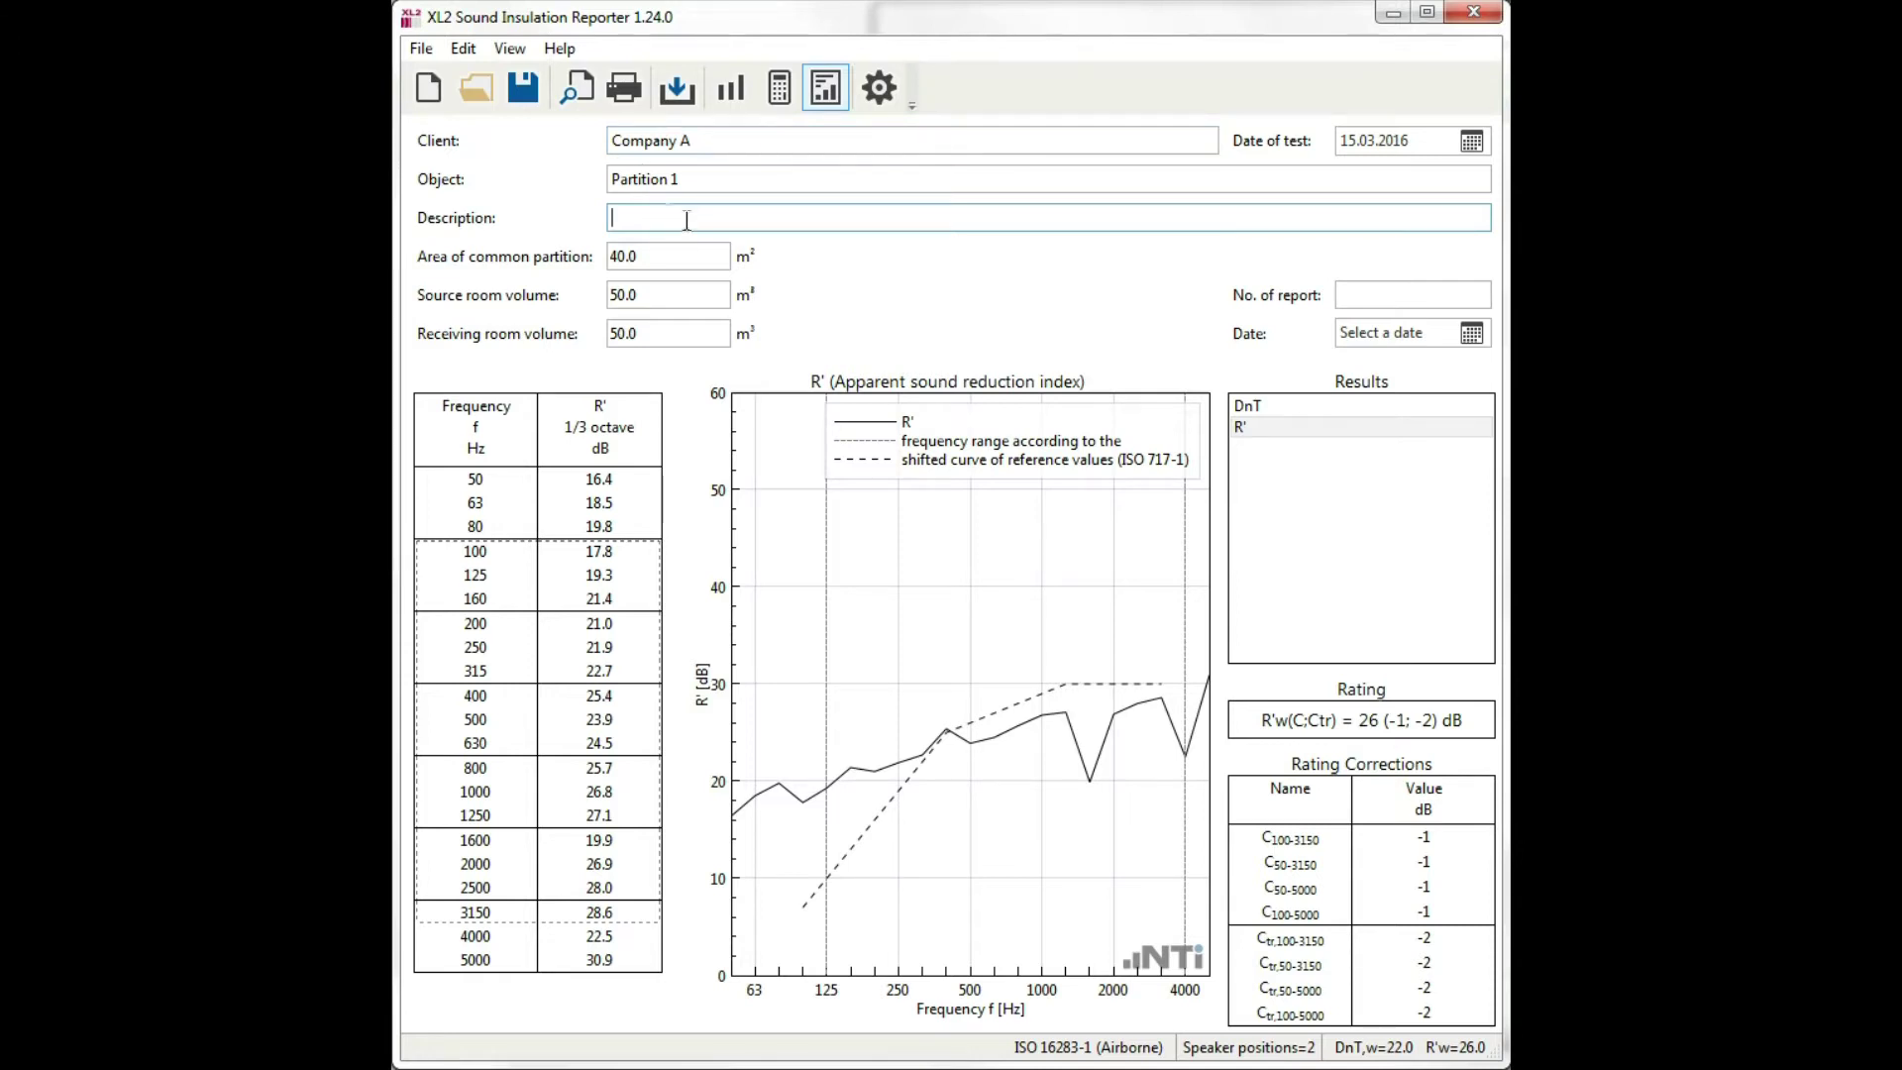
click(578, 96)
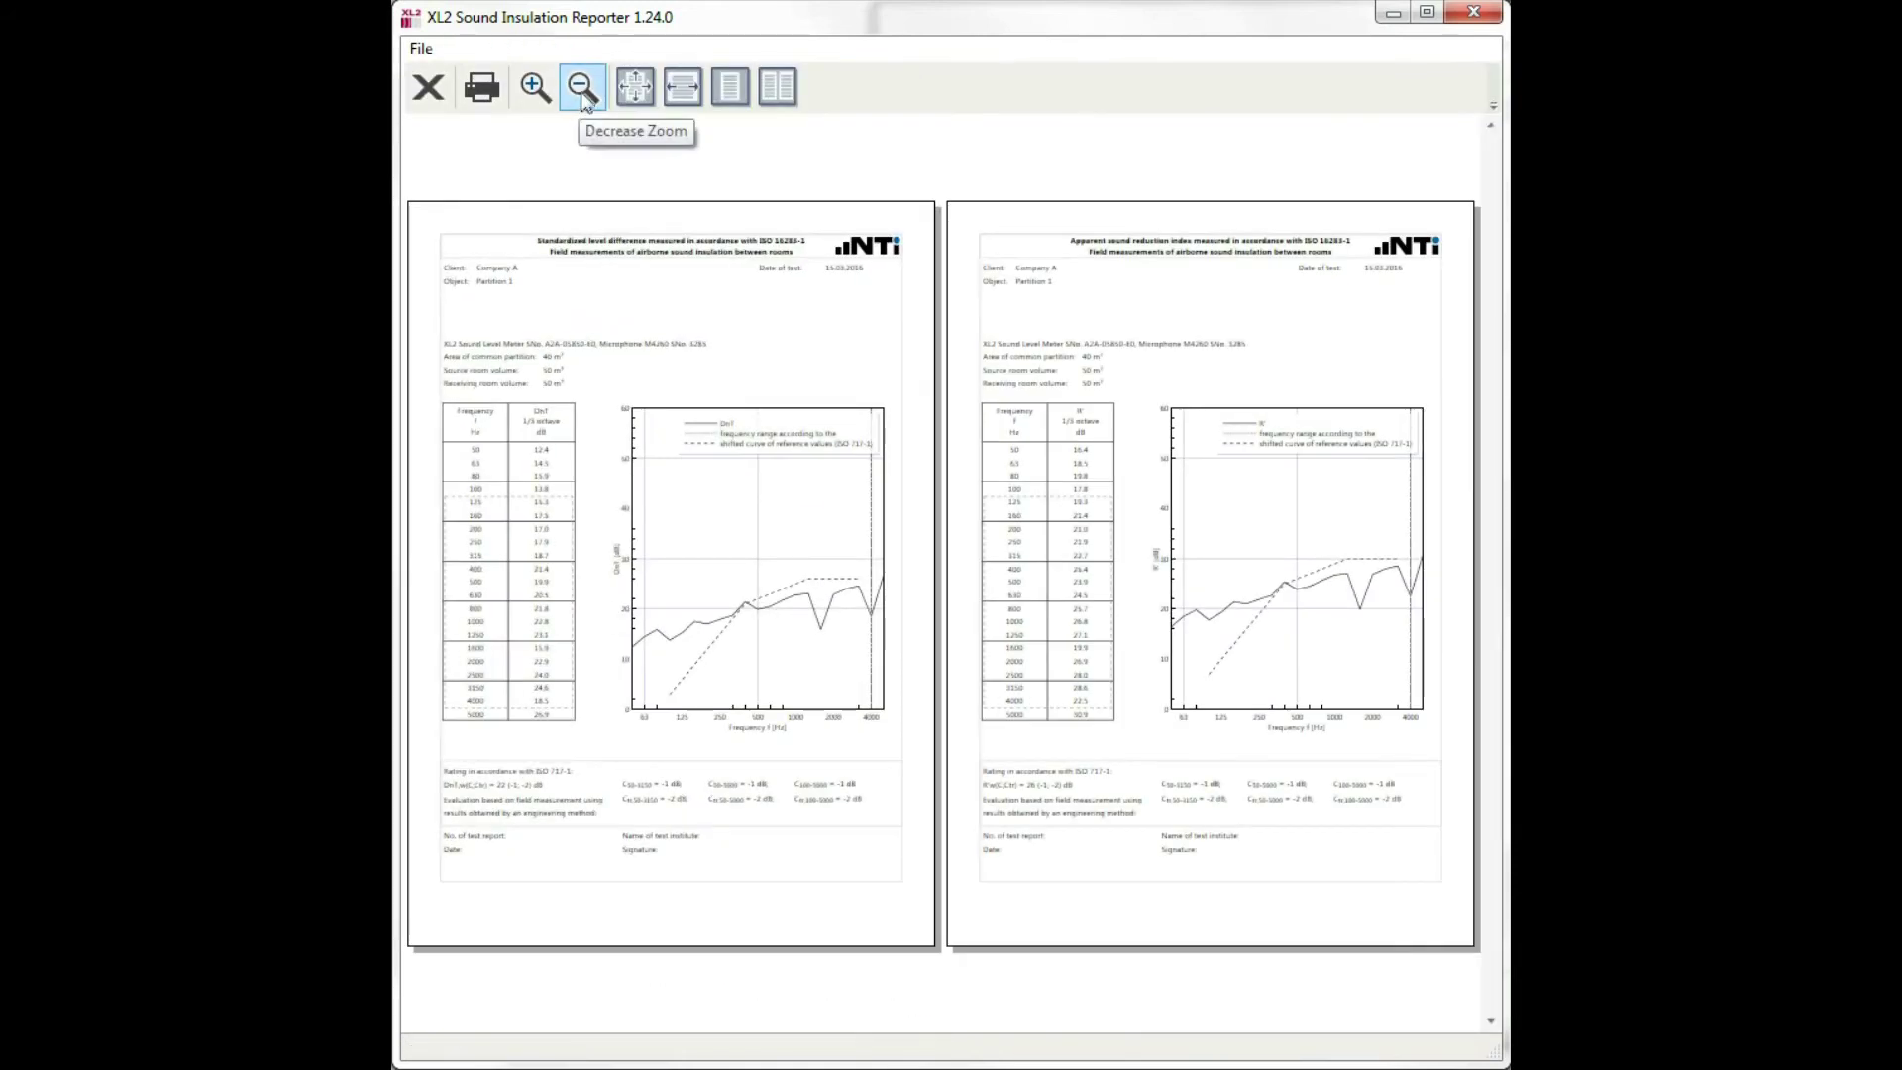
click(679, 92)
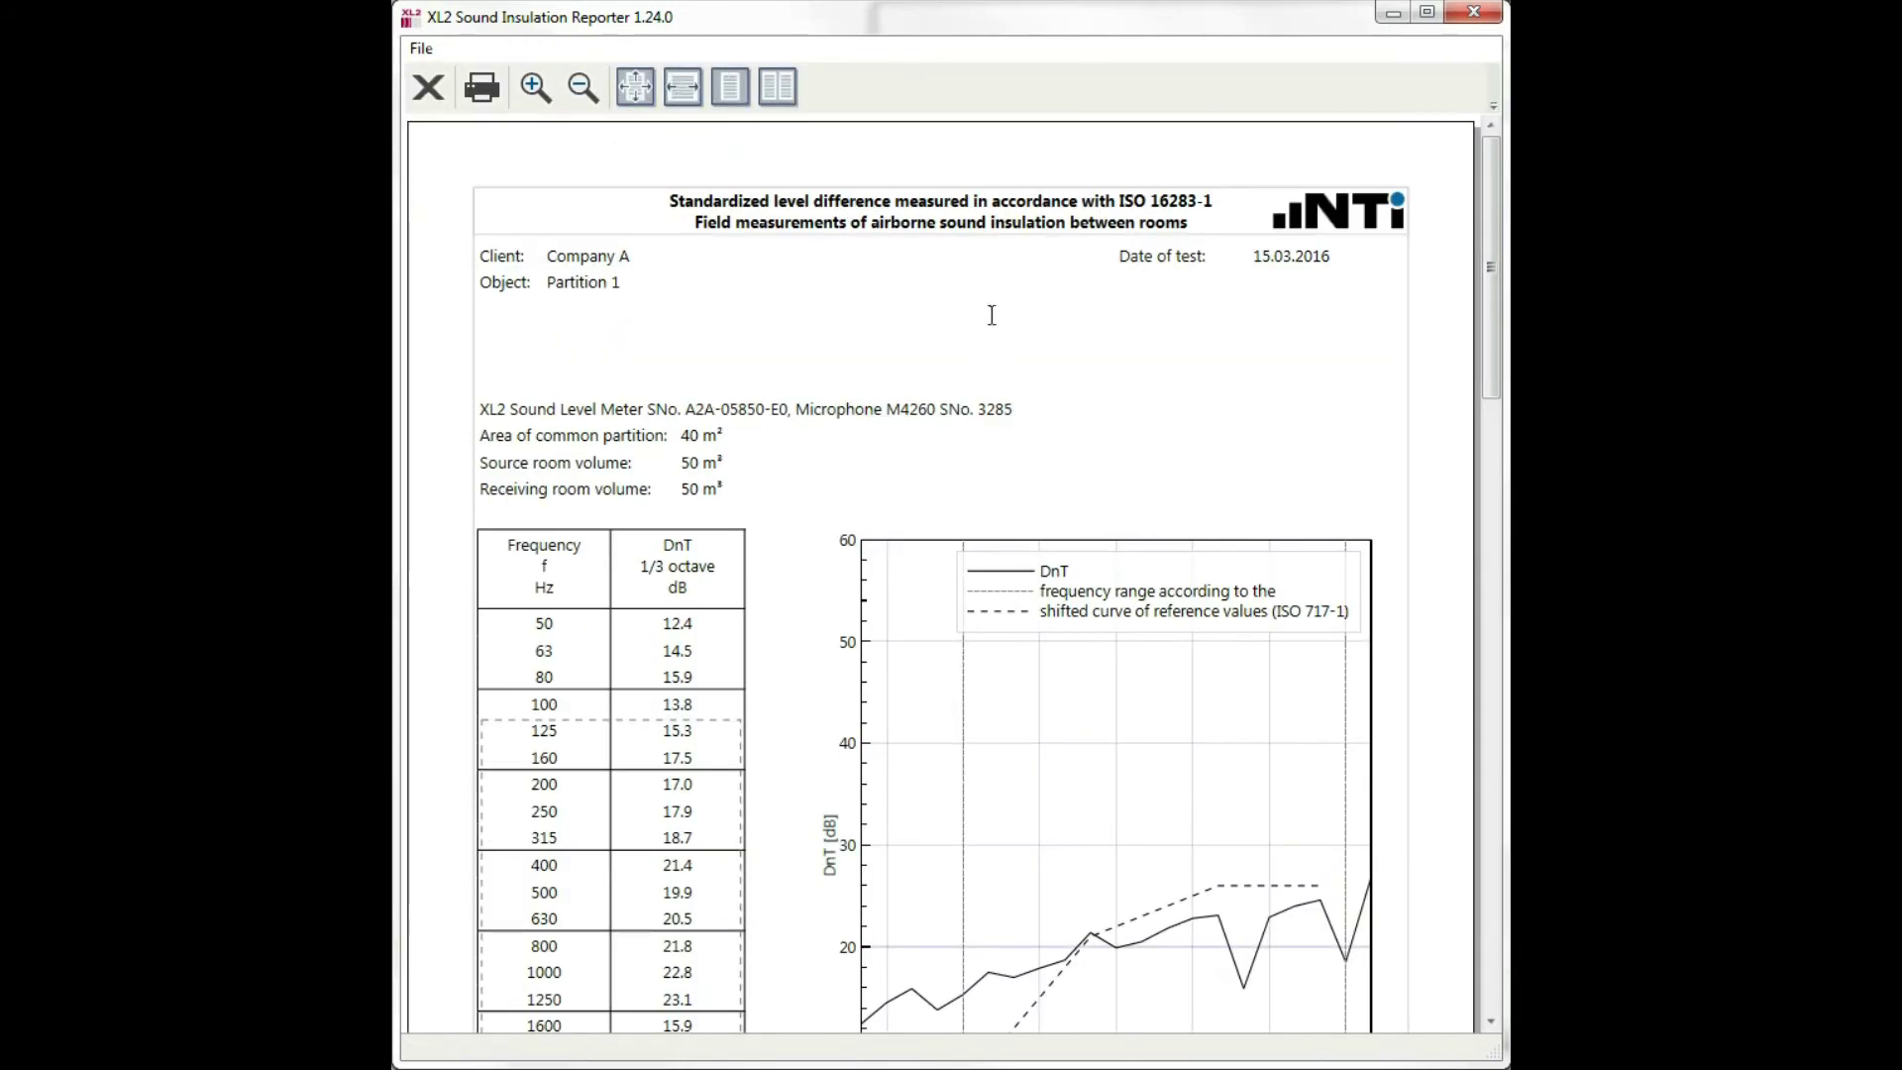
scroll(1021, 341, down, 1)
scroll(1103, 773, down, 5)
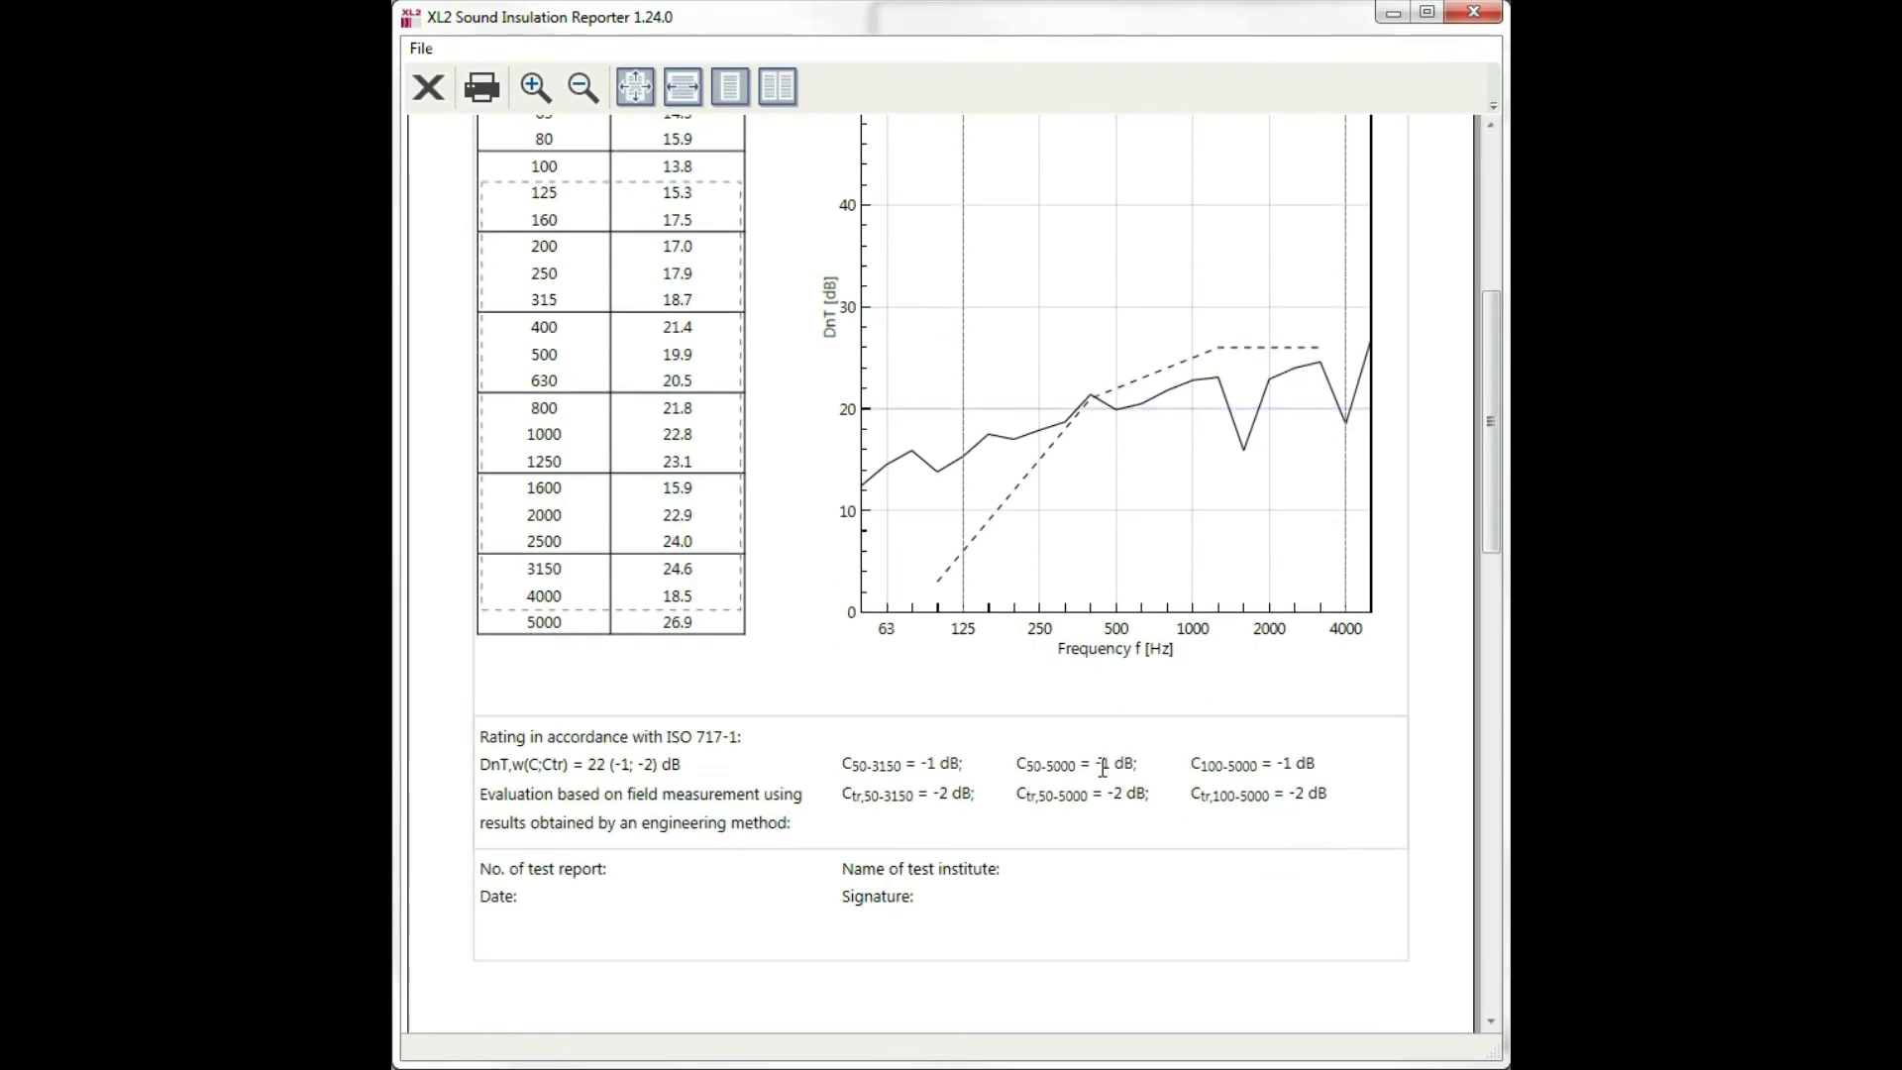
scroll(1102, 768, down, 7)
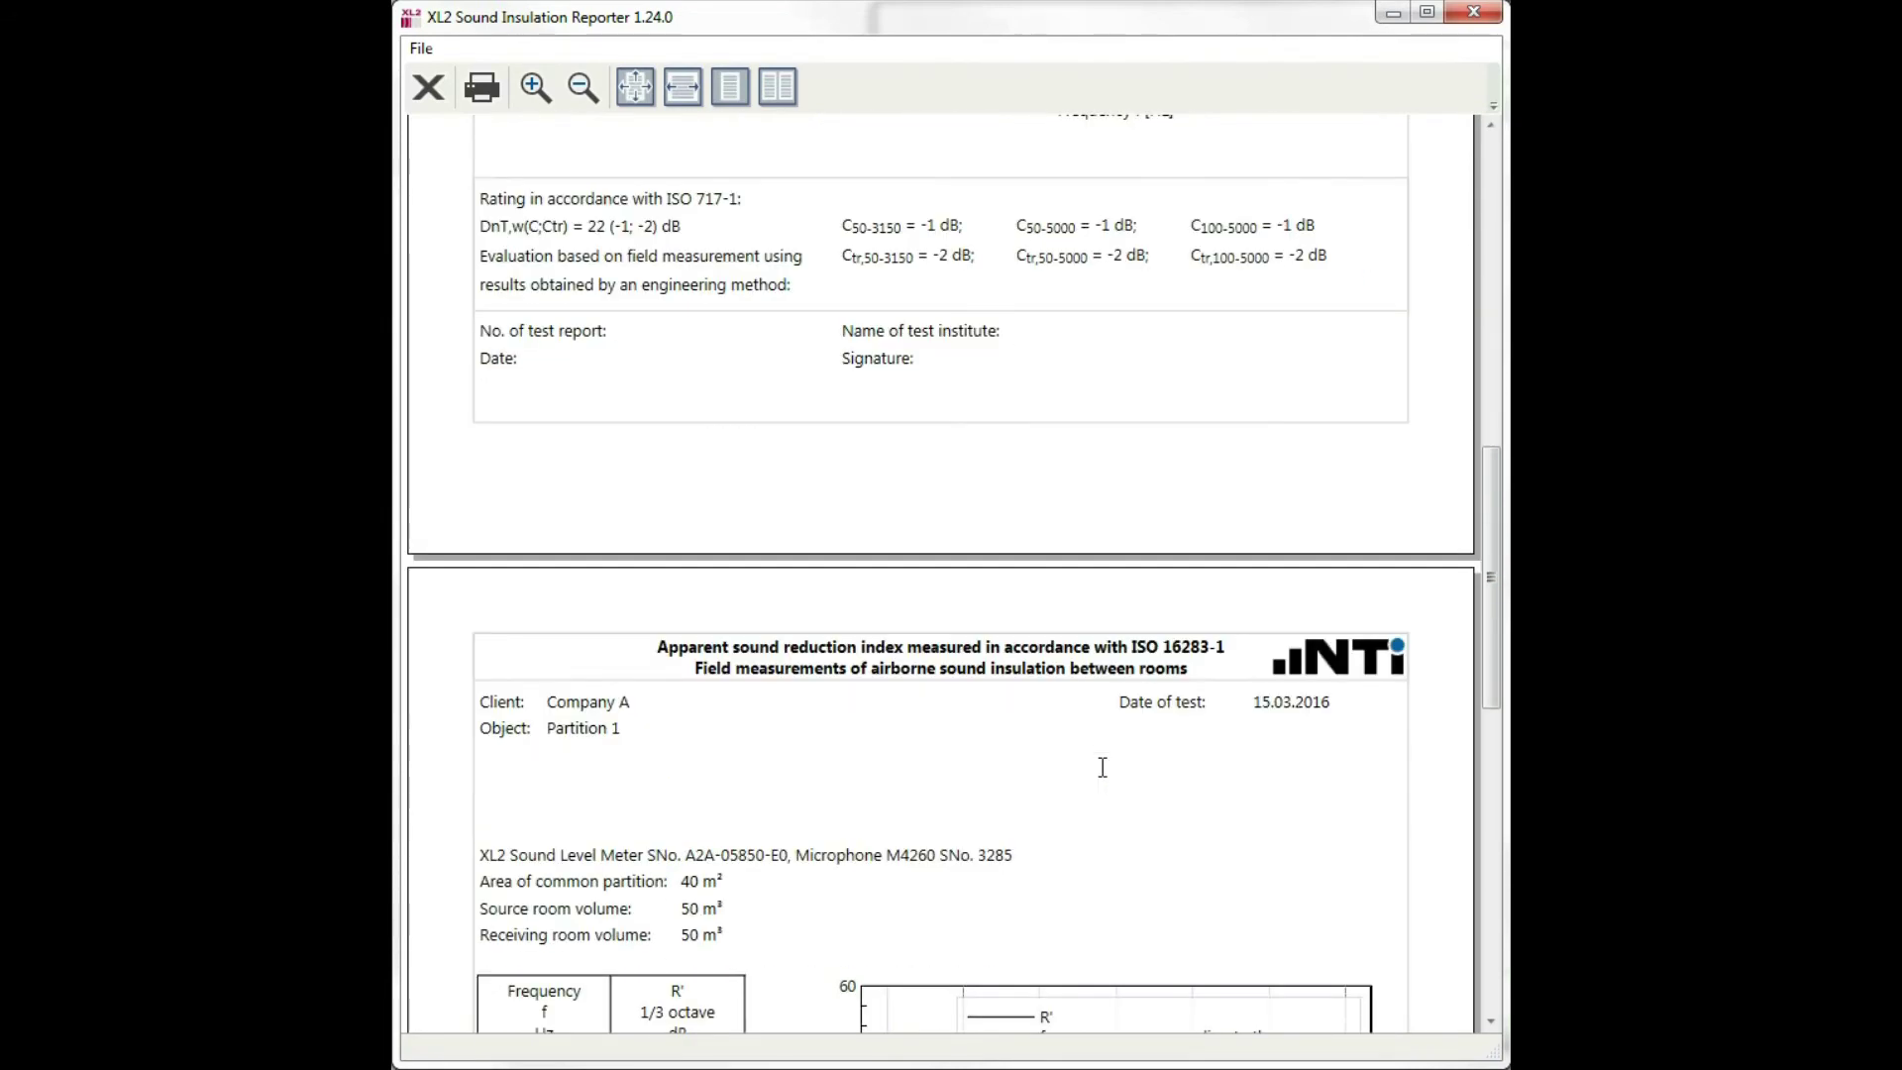
scroll(1102, 771, down, 1)
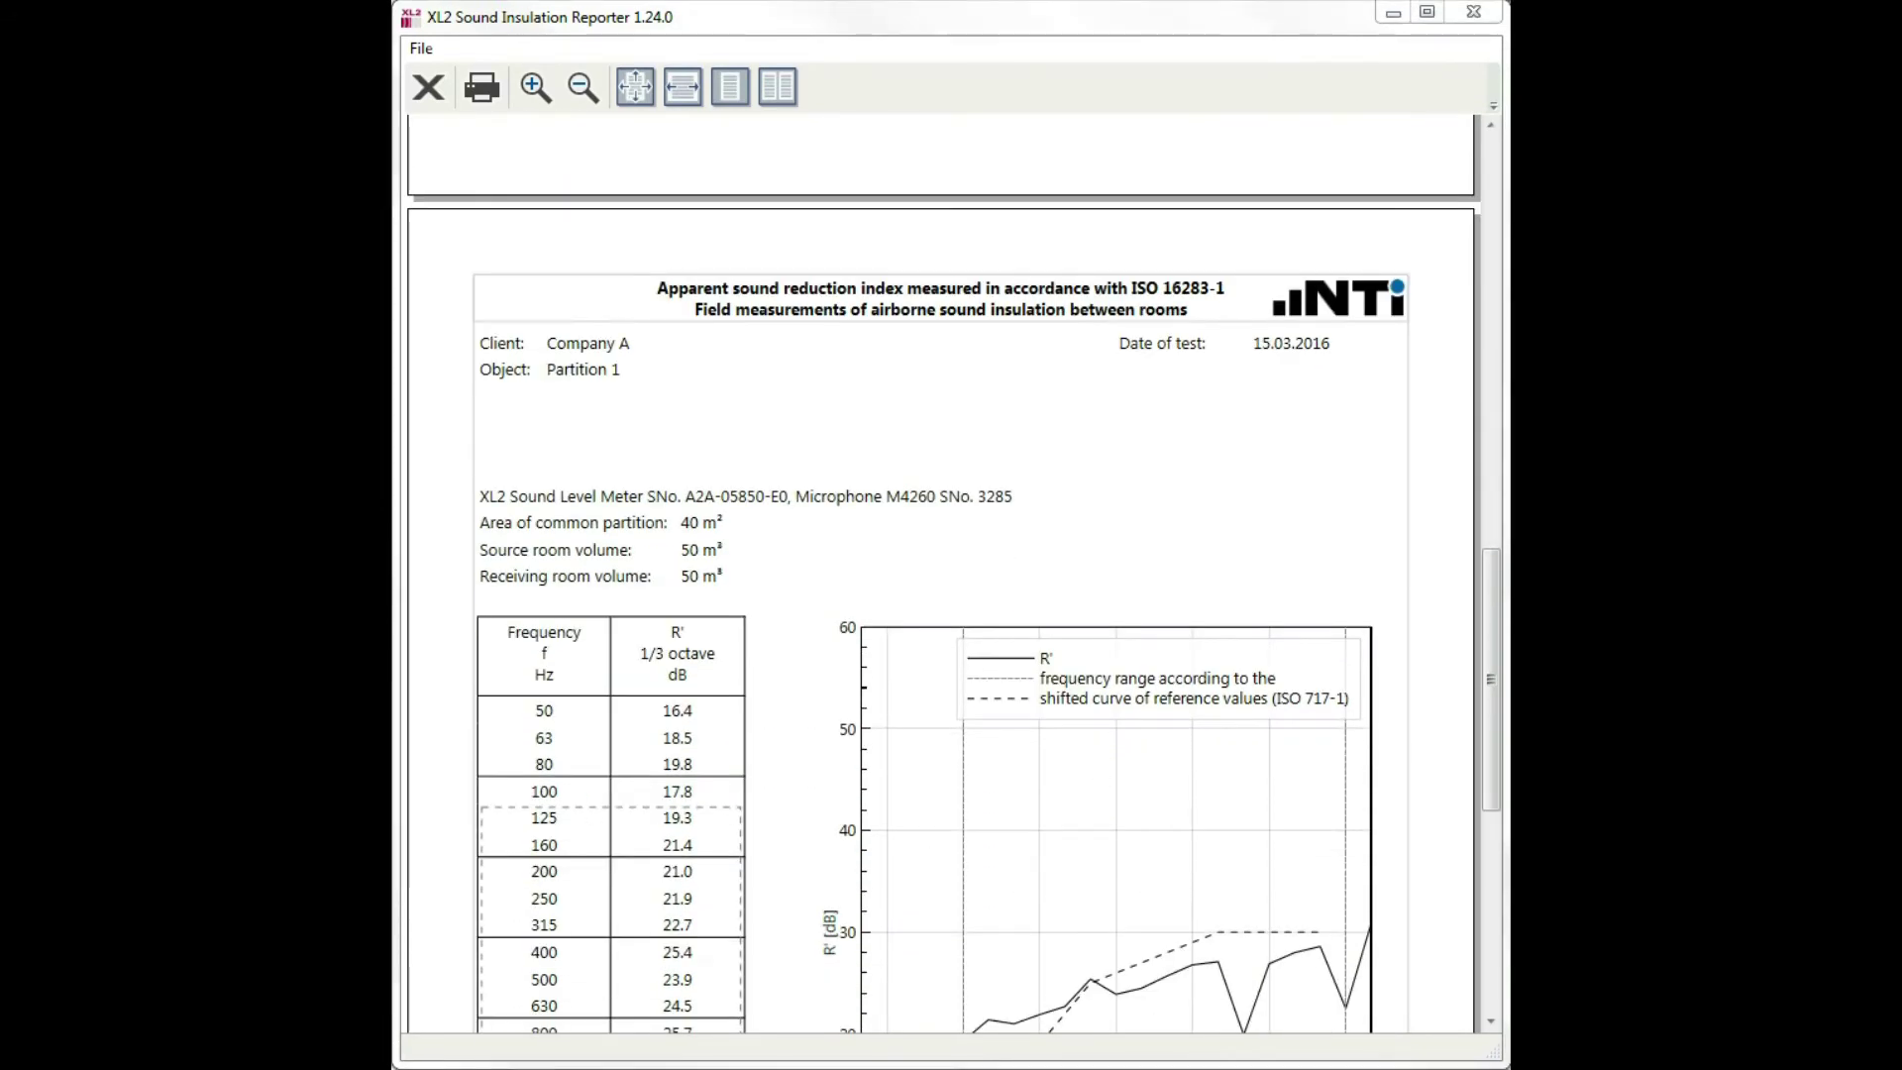
click(429, 88)
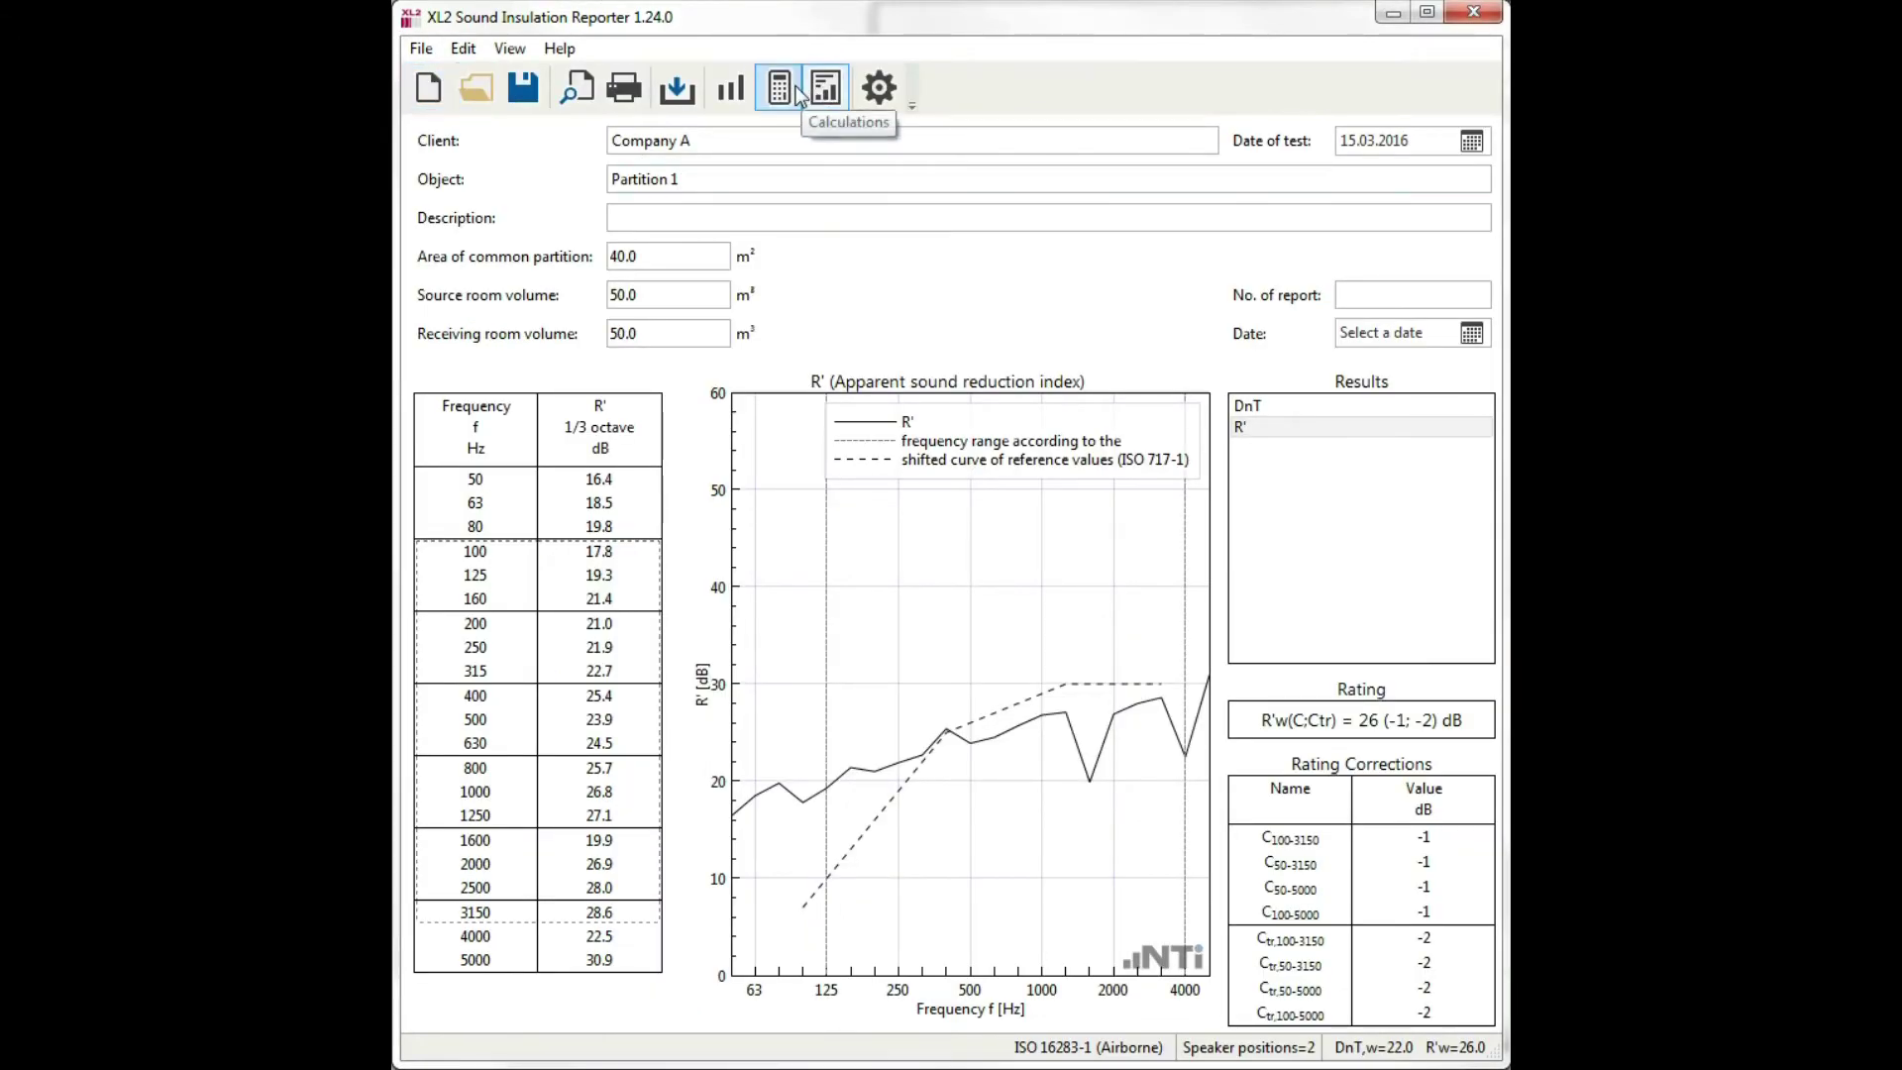
Check L1-1_003's Assign To options without changing them, then display the averaged spectra
click(741, 96)
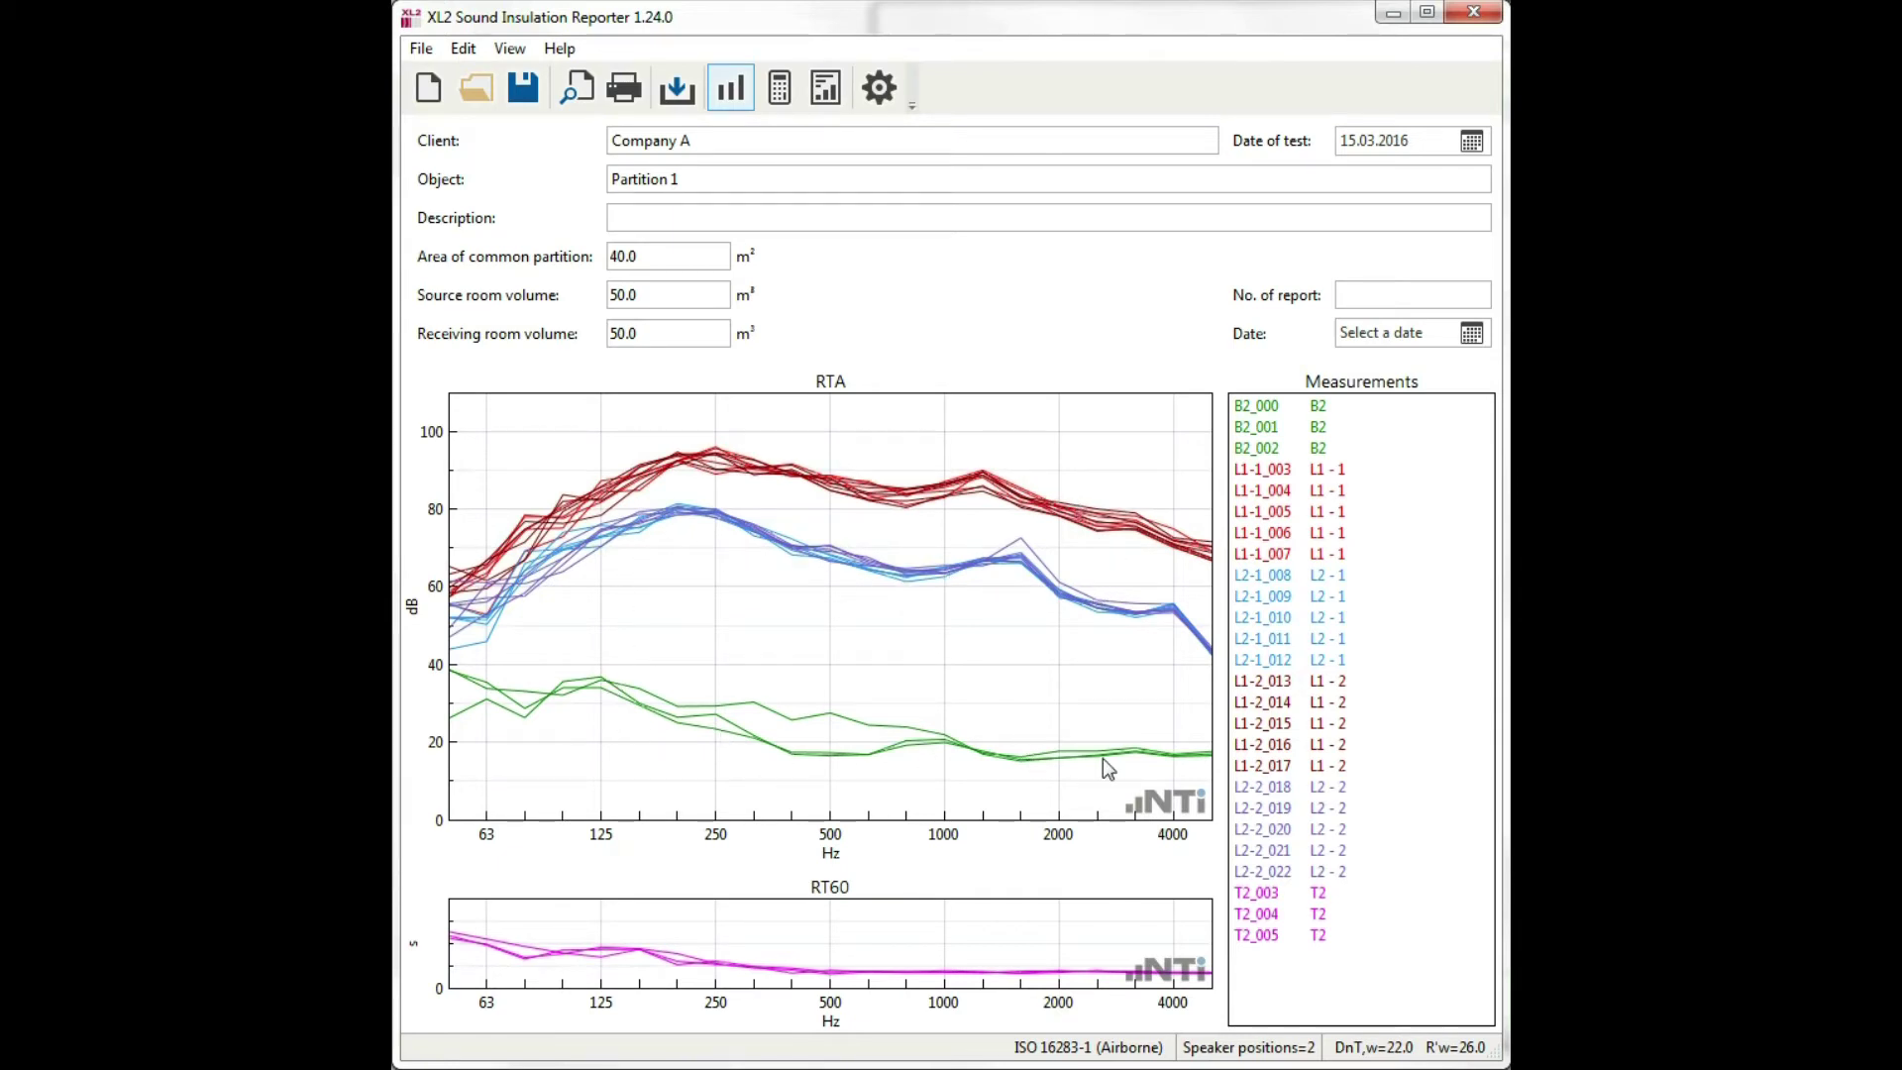
click(1288, 470)
right_click(1290, 477)
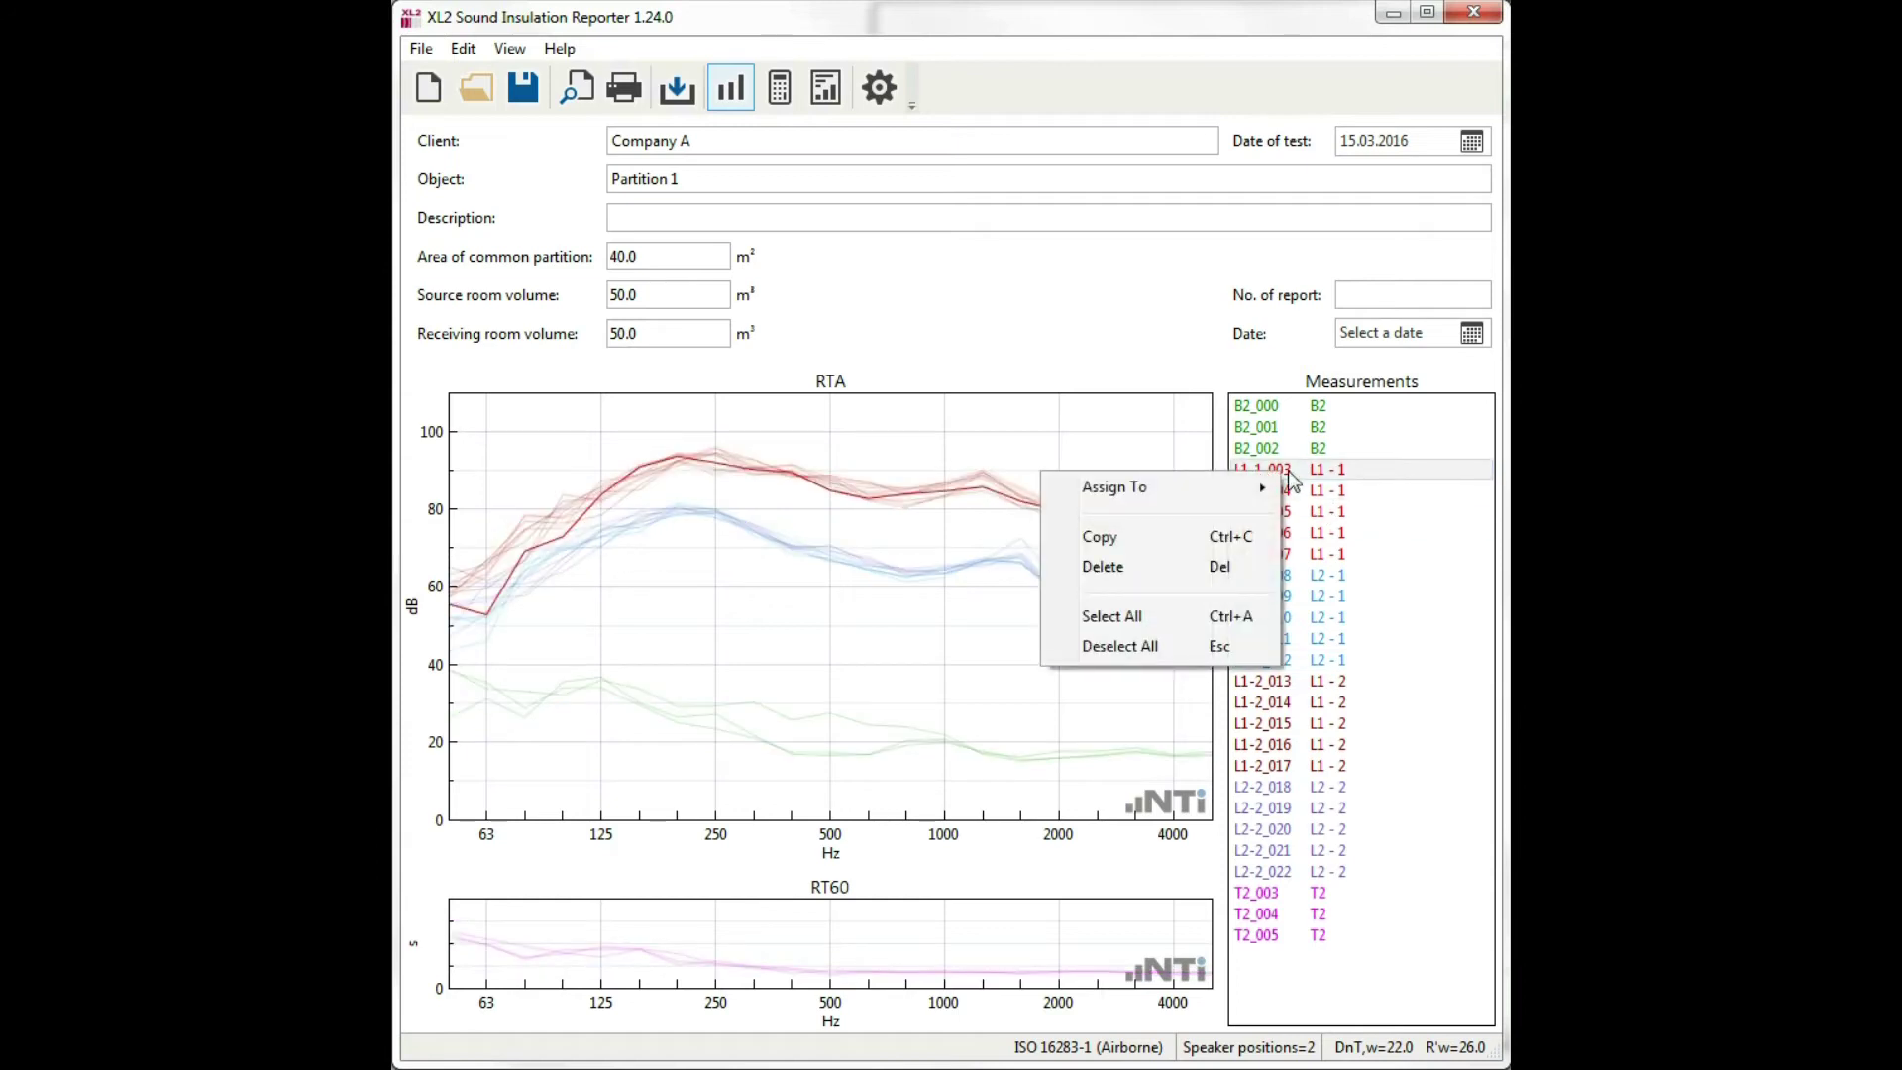
mouse_move(1237, 505)
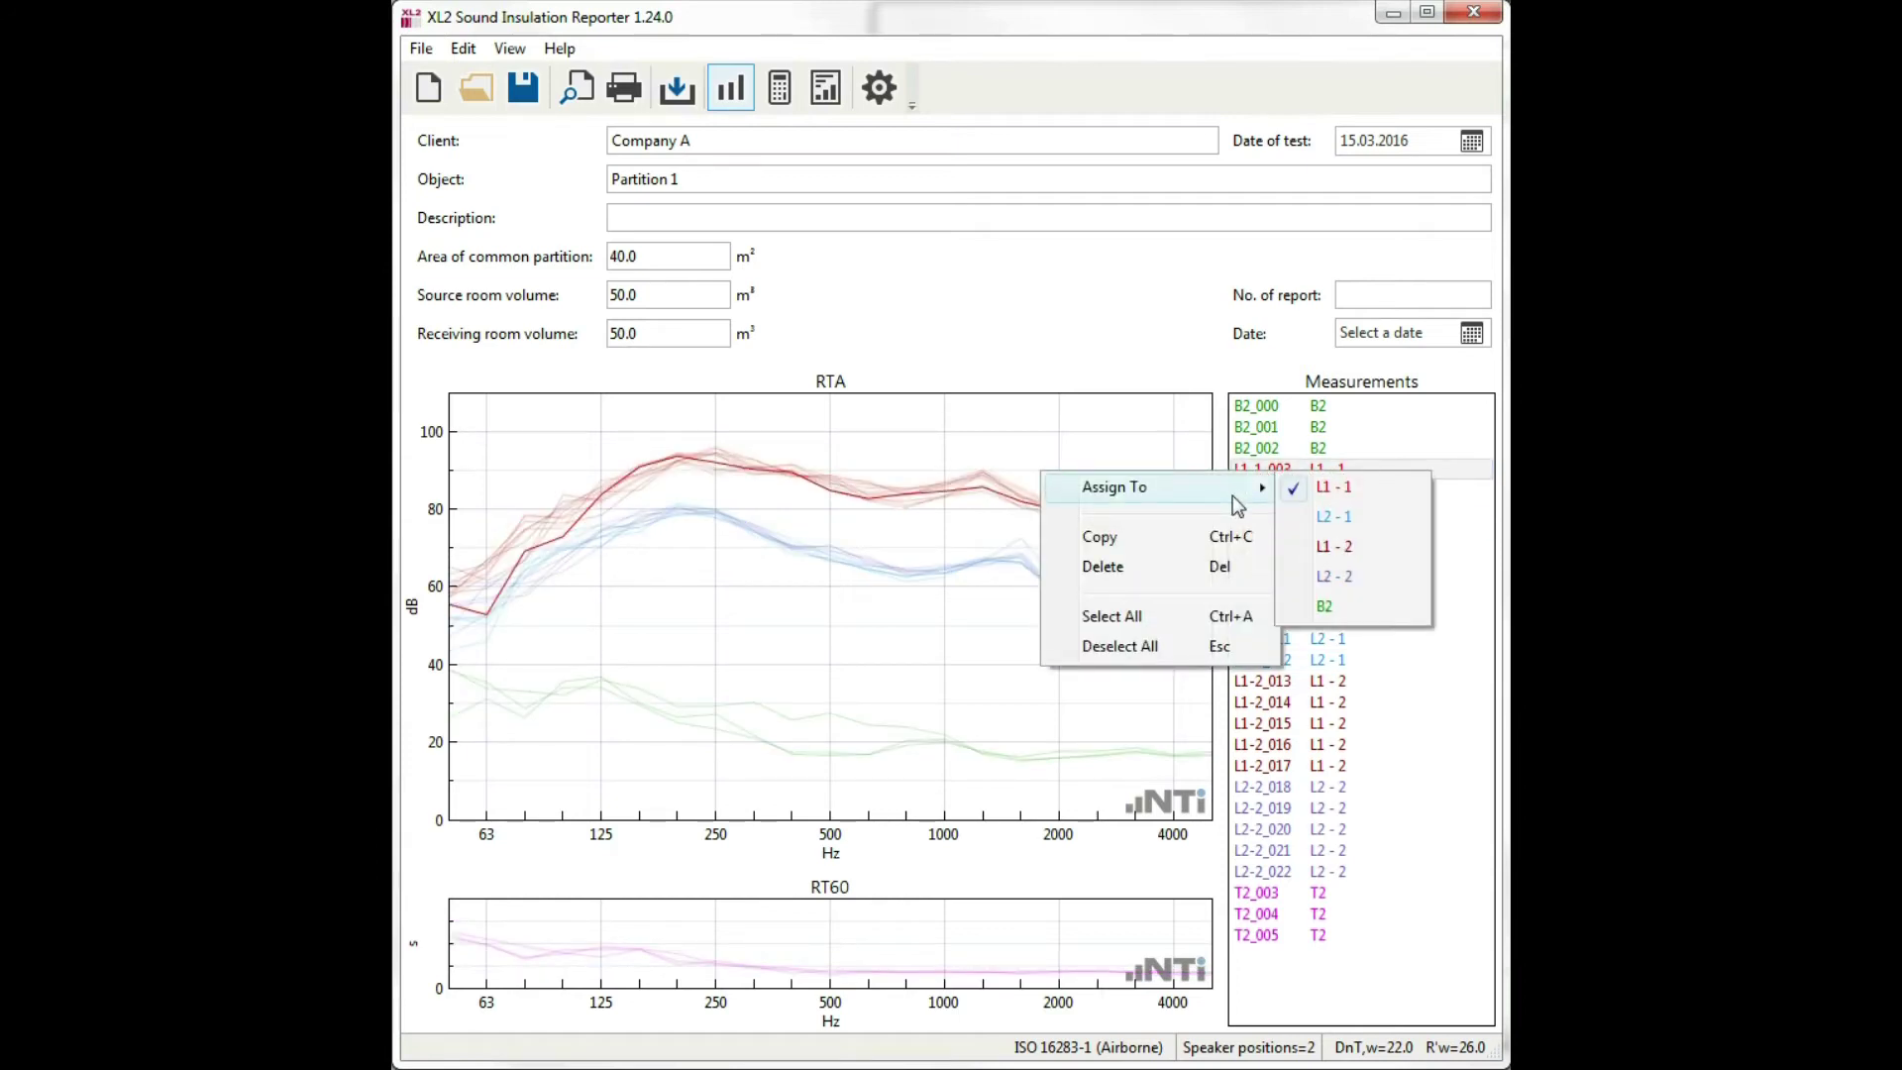
click(877, 673)
click(779, 89)
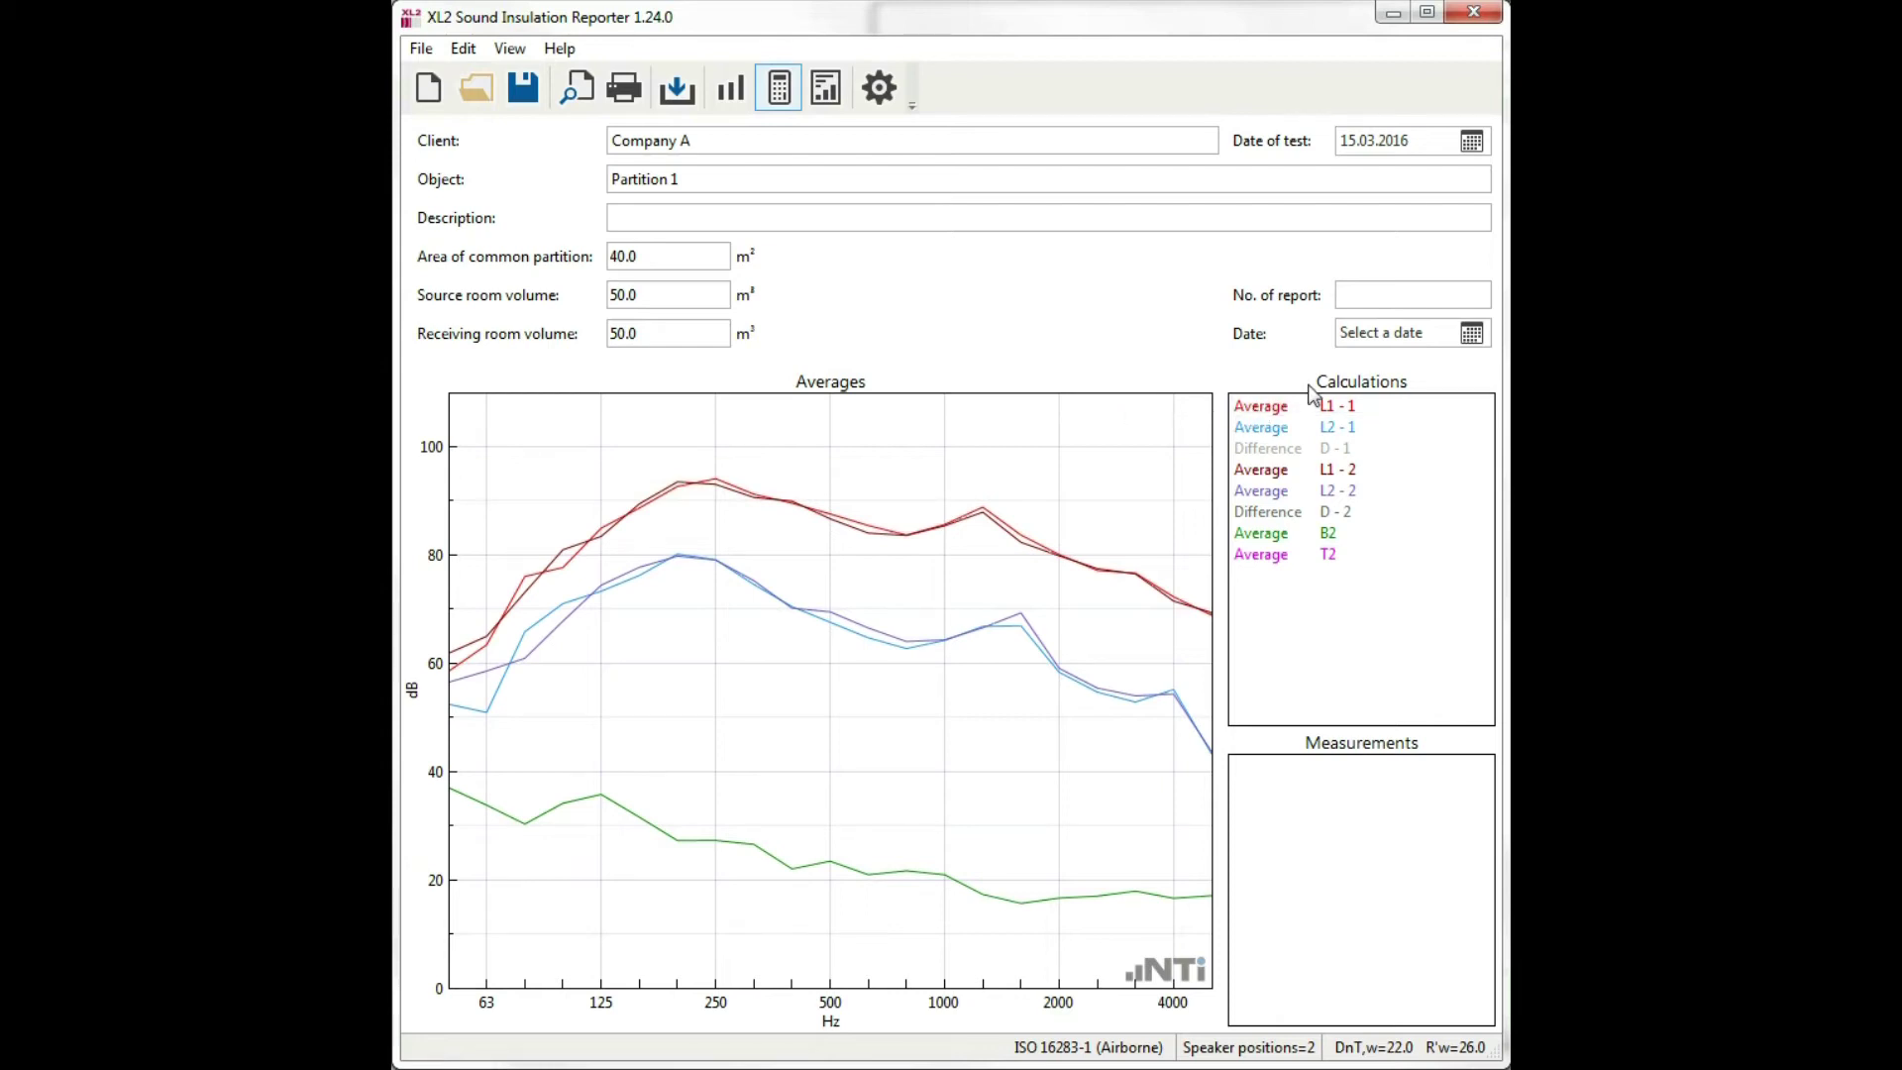
Uncheck L1-1_003 in Average L1 - 1, then view Average L2 - 1 against background noise
click(1305, 415)
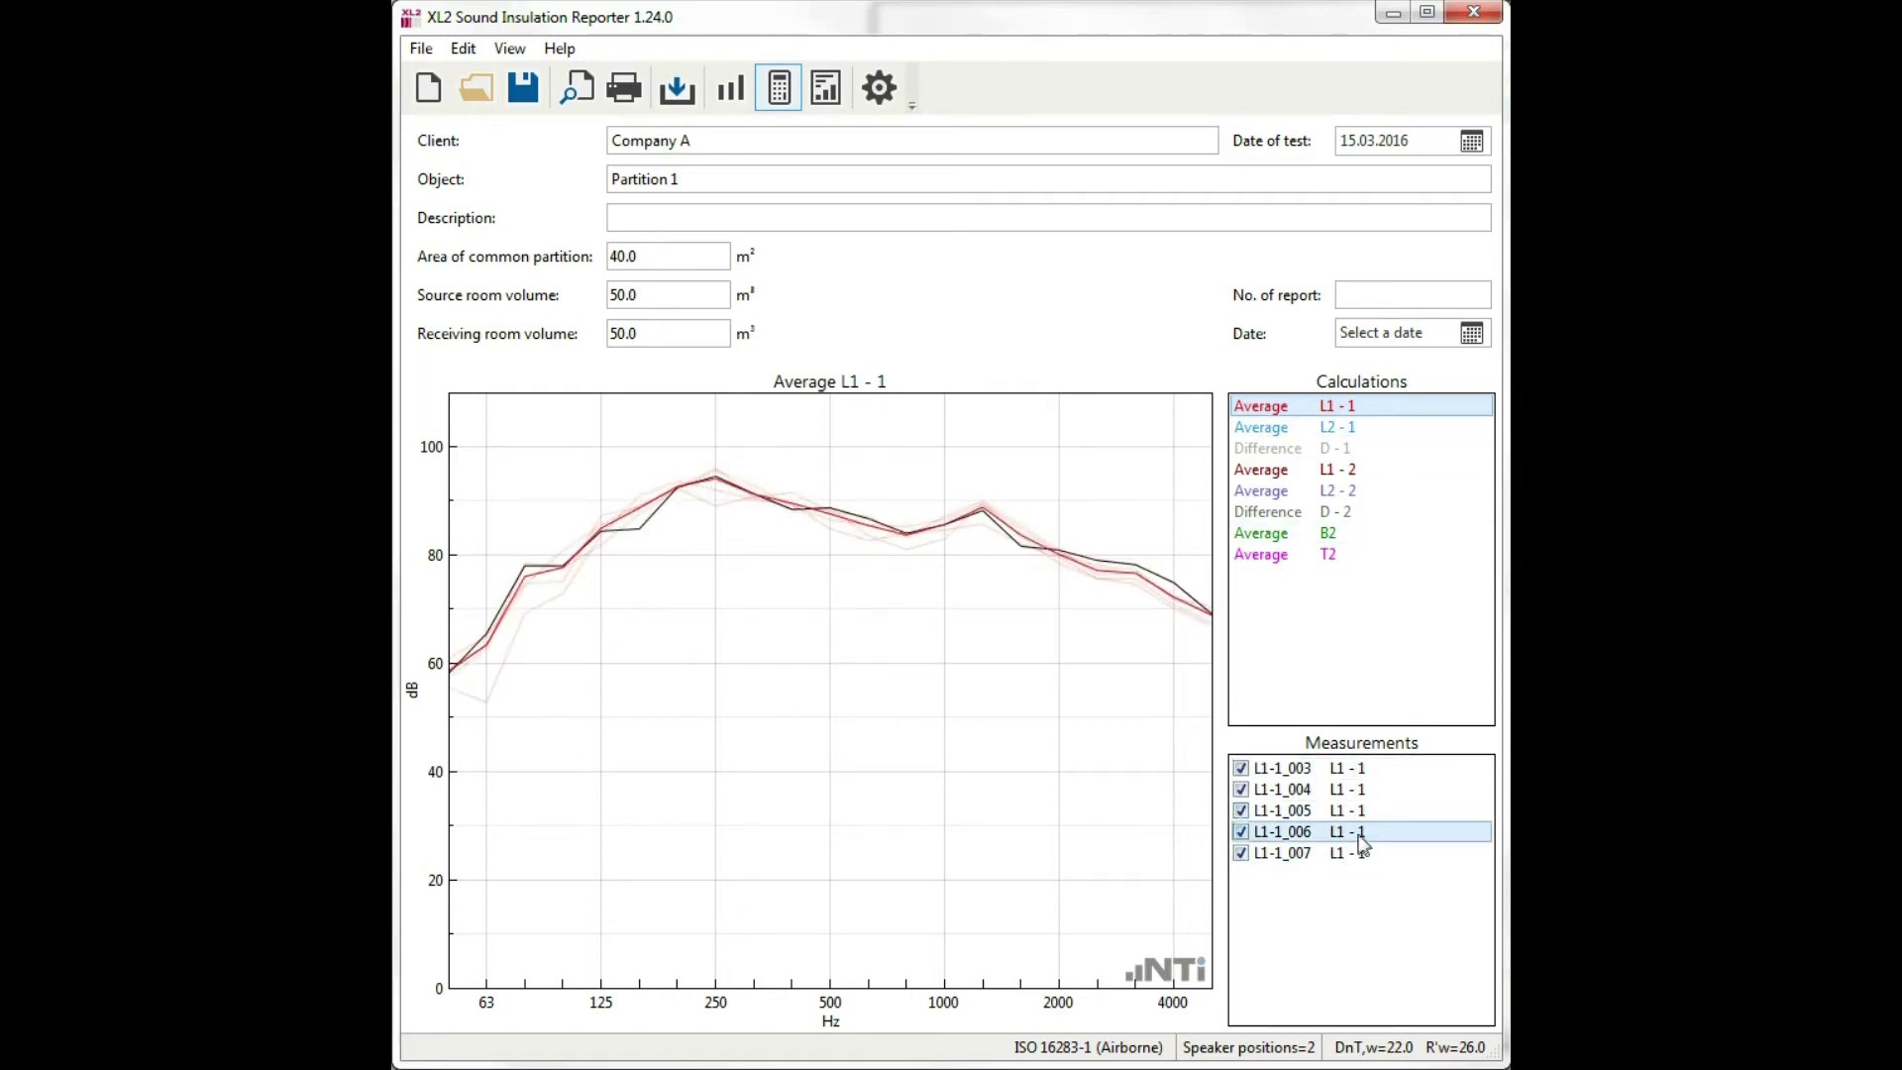
click(1325, 770)
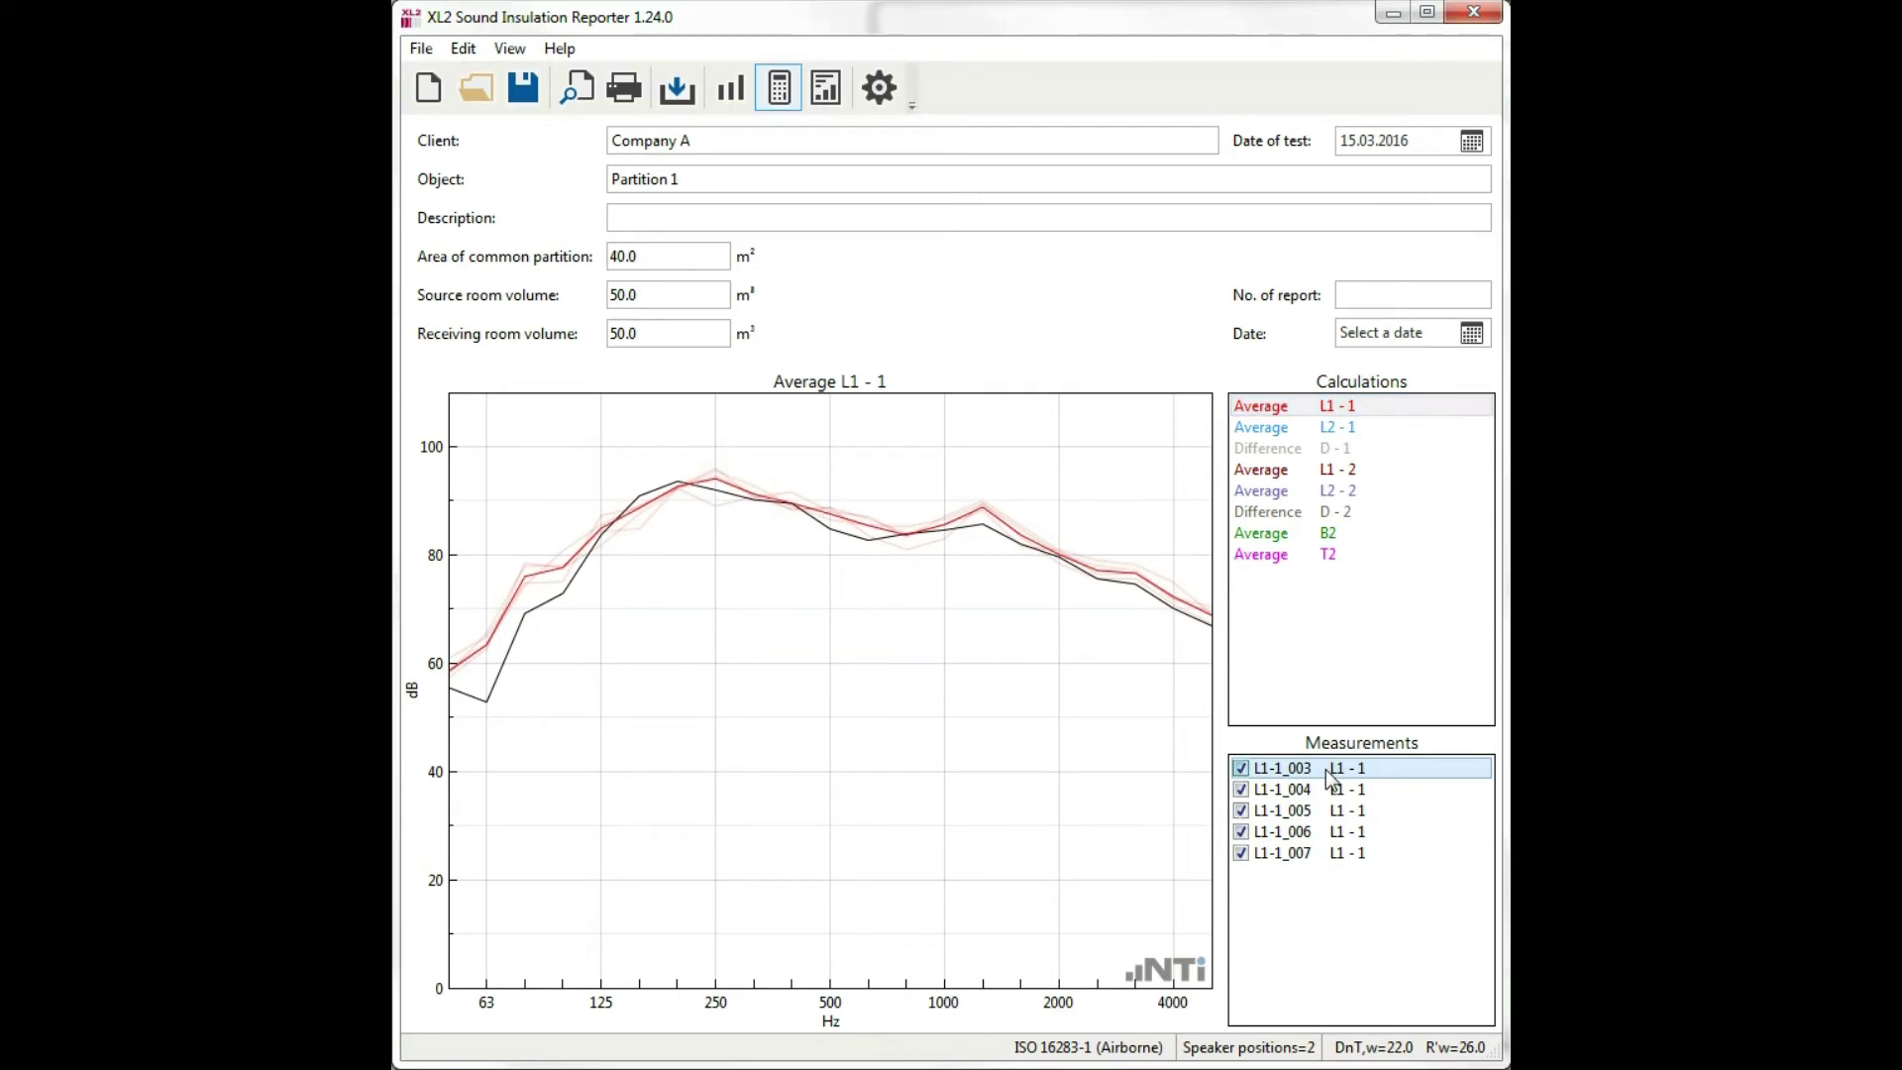
click(1325, 770)
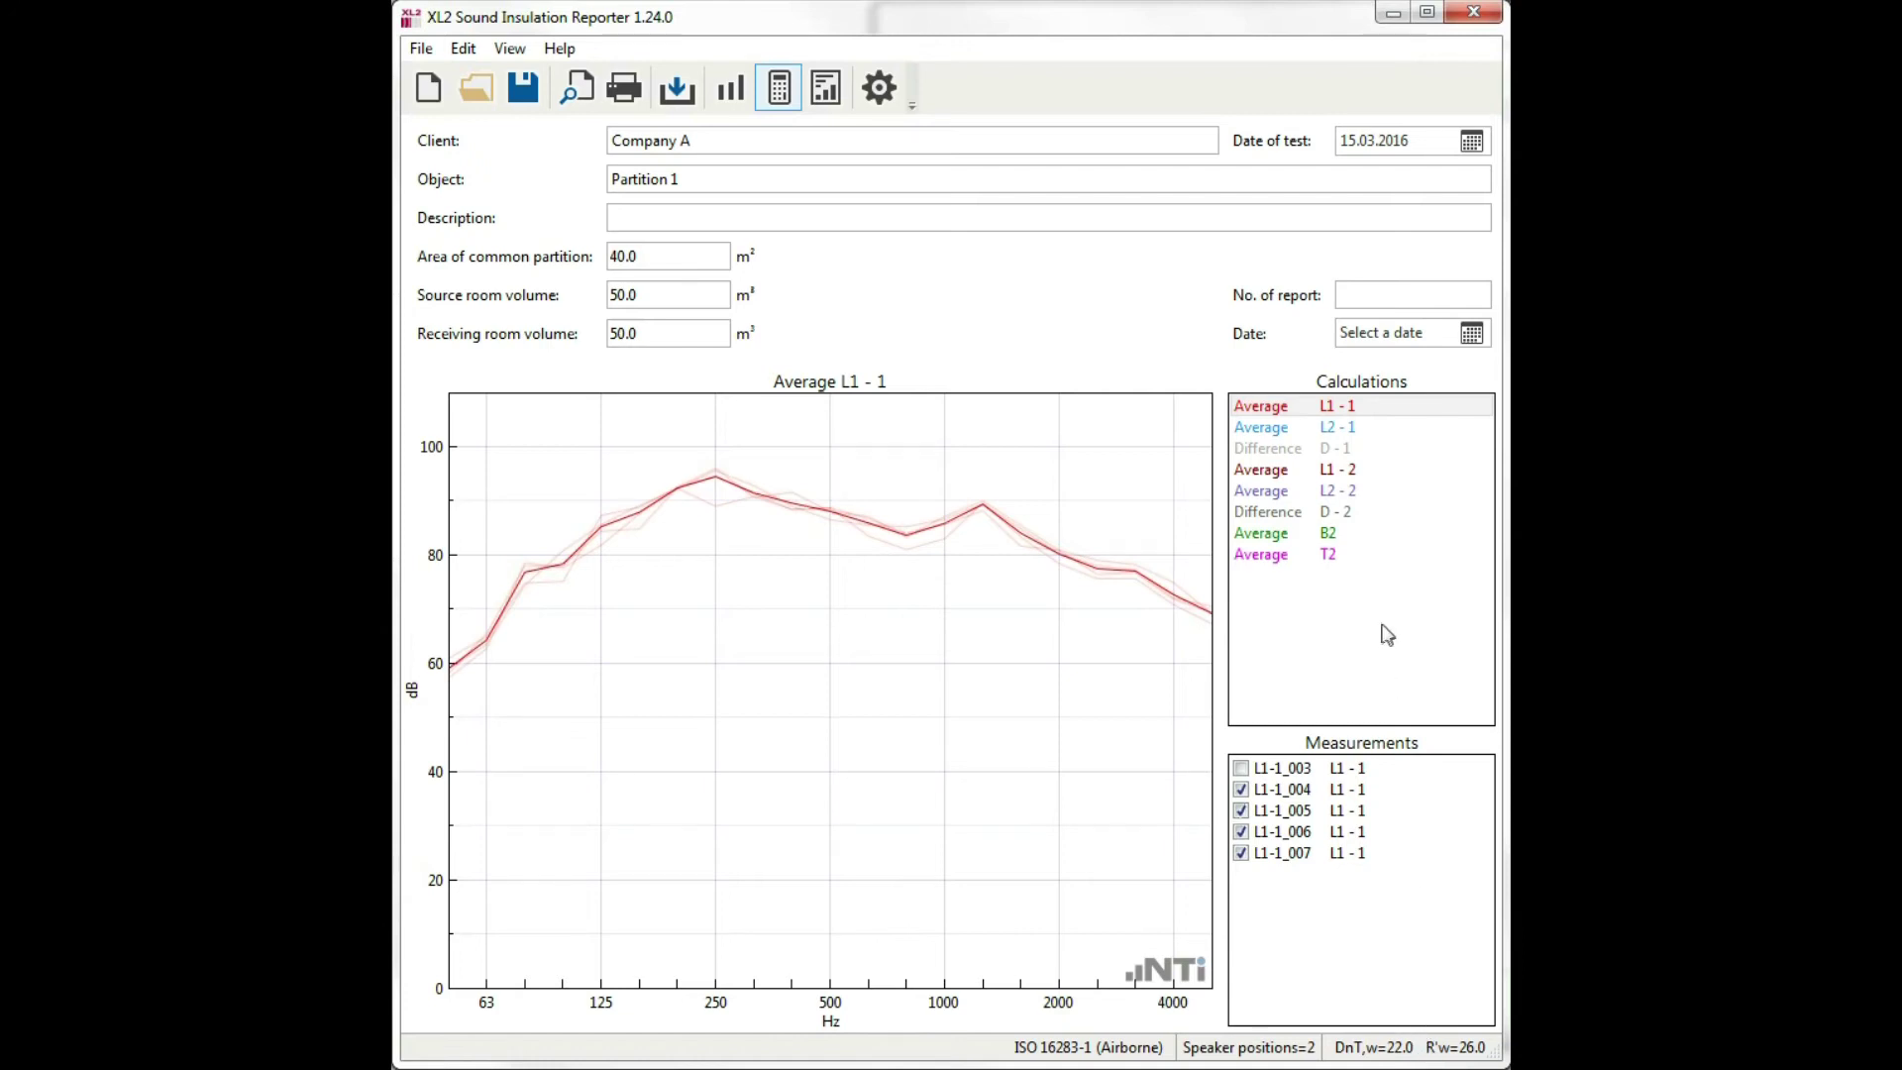
click(1264, 425)
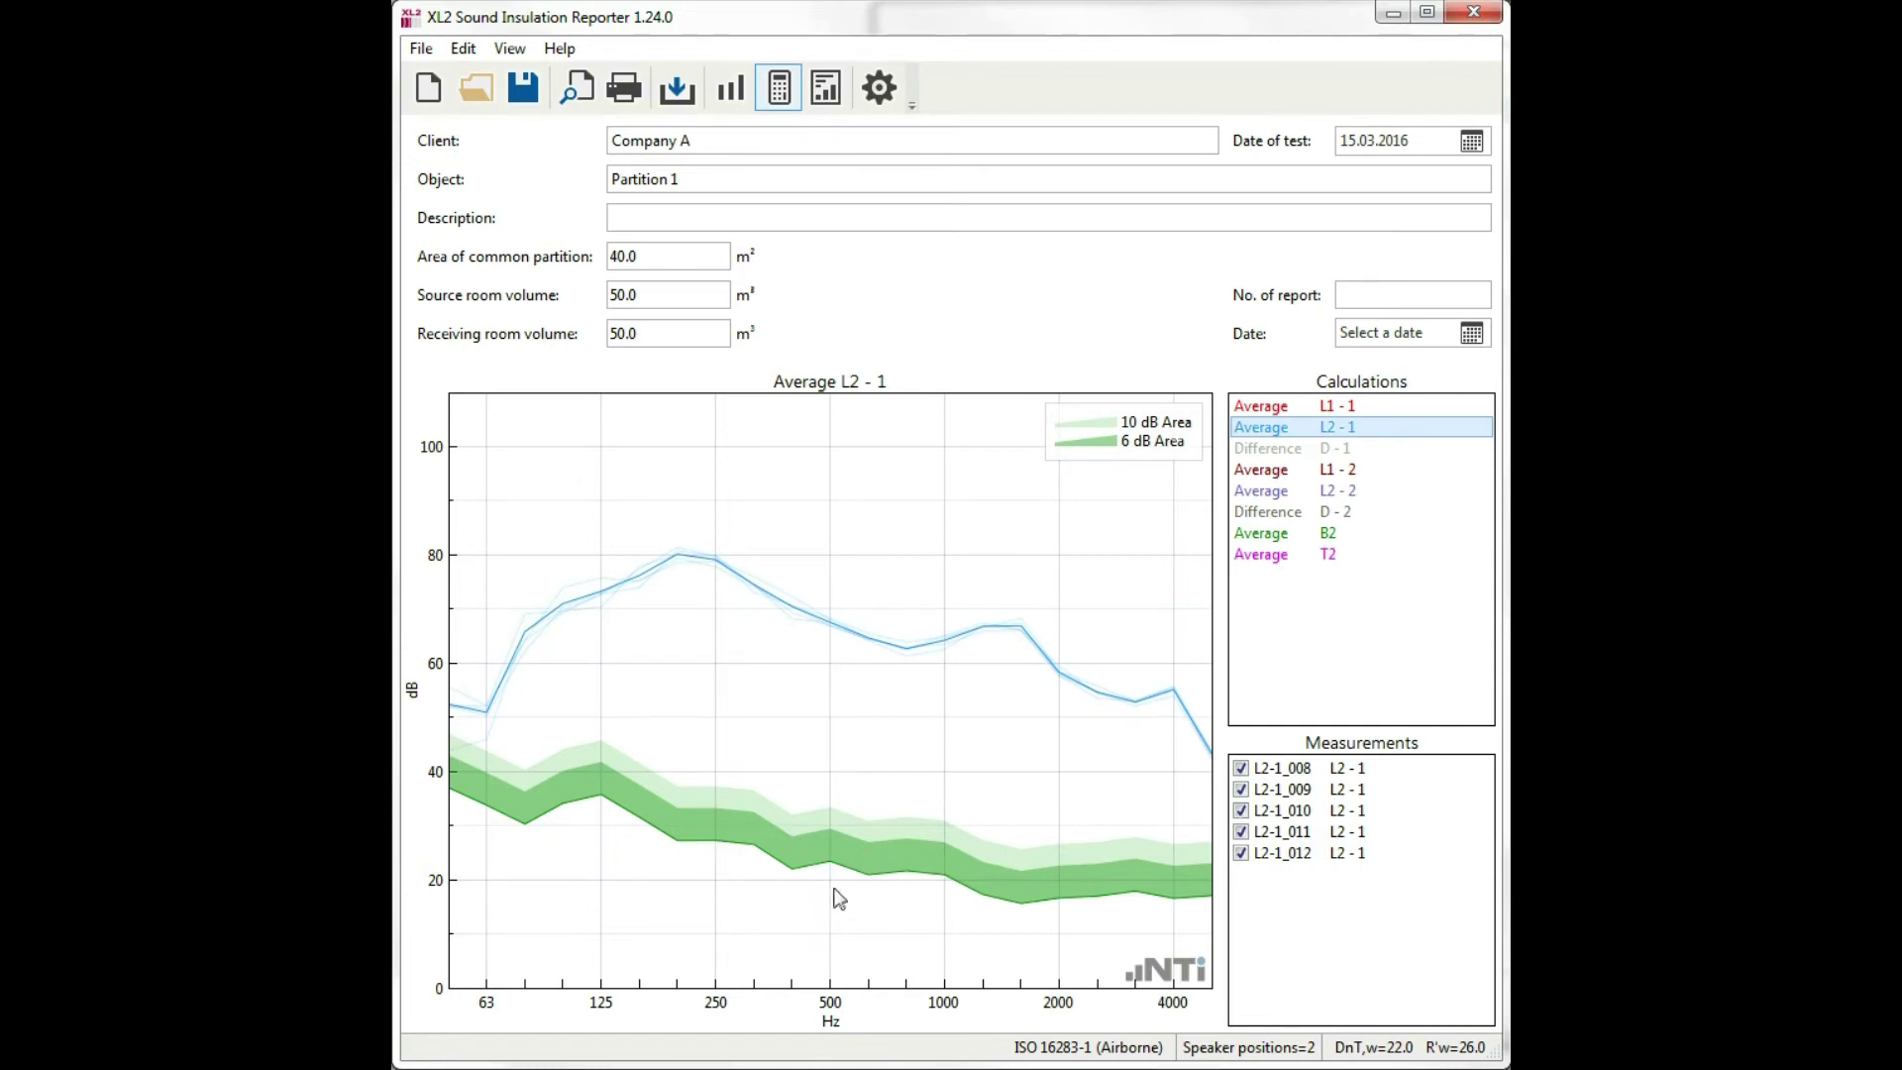
Review the DnT results, then the R' results rated 26 (-1; -2) dB
click(822, 96)
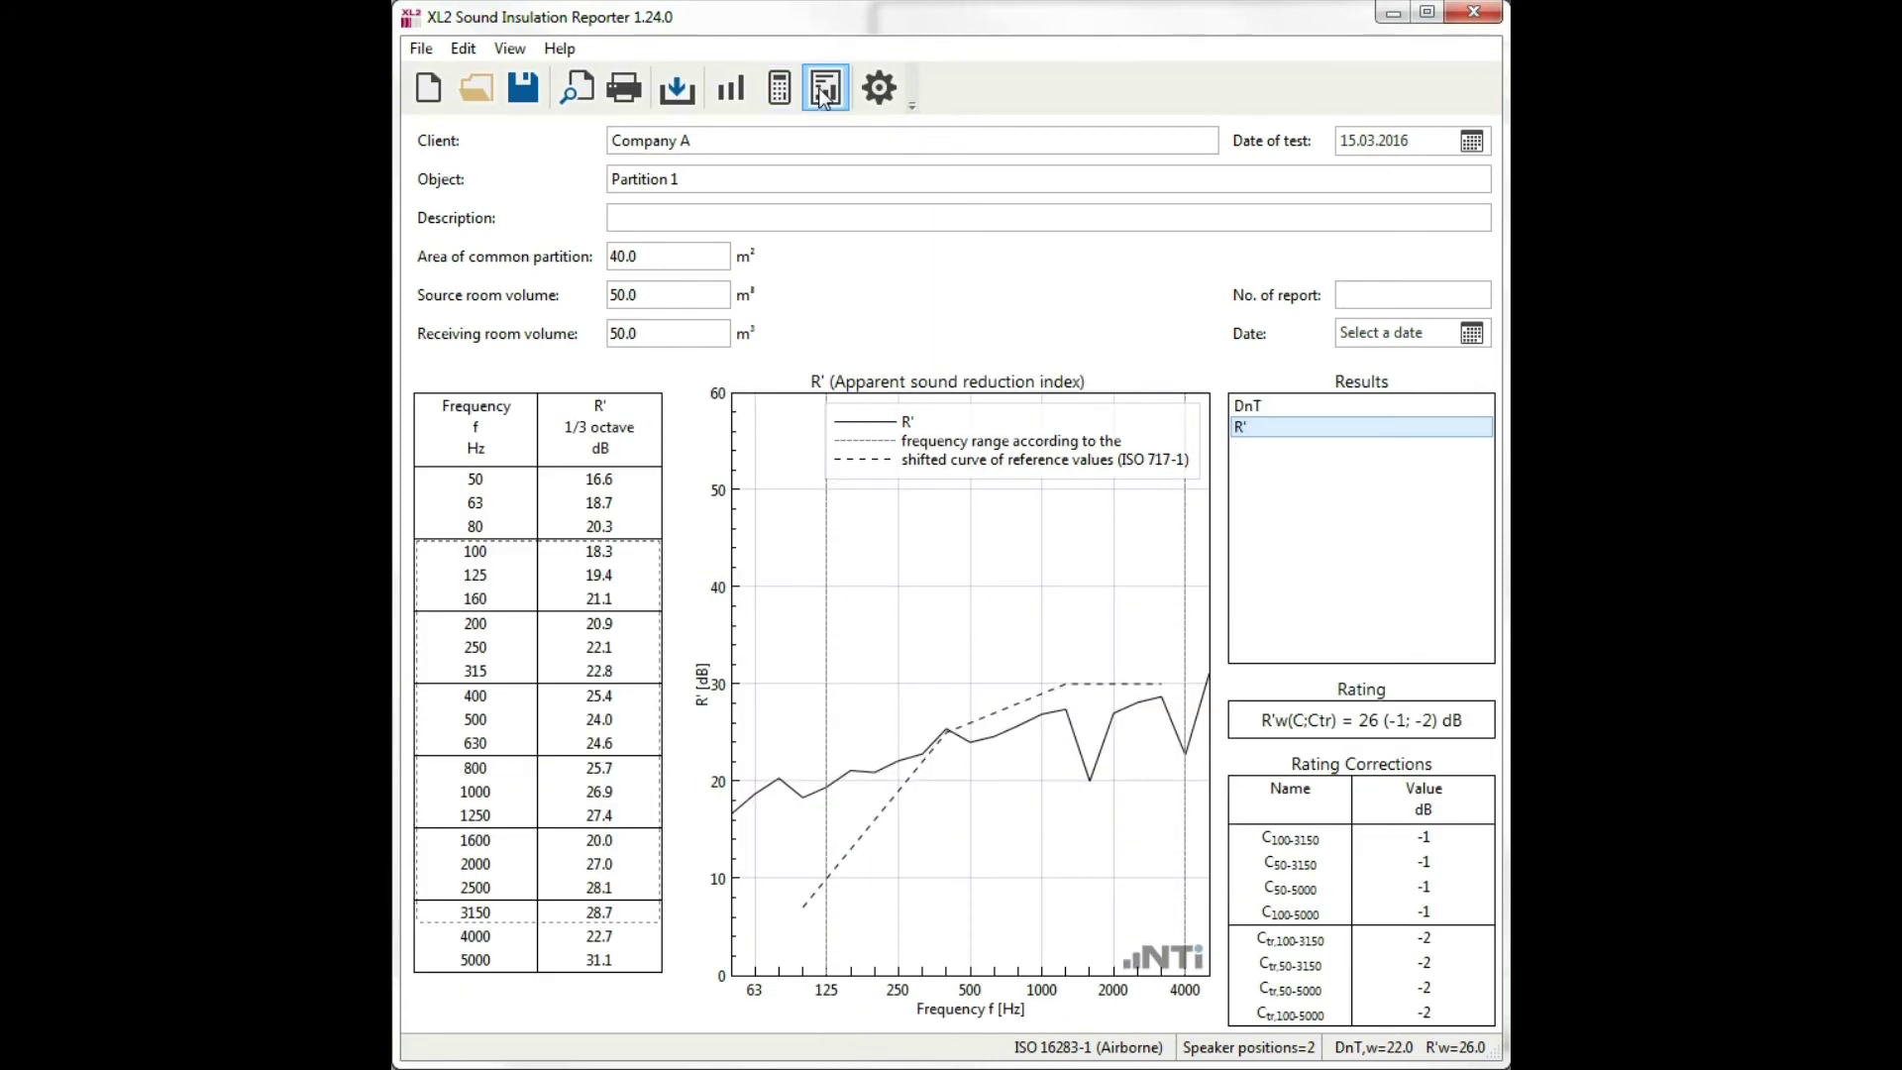
click(1276, 406)
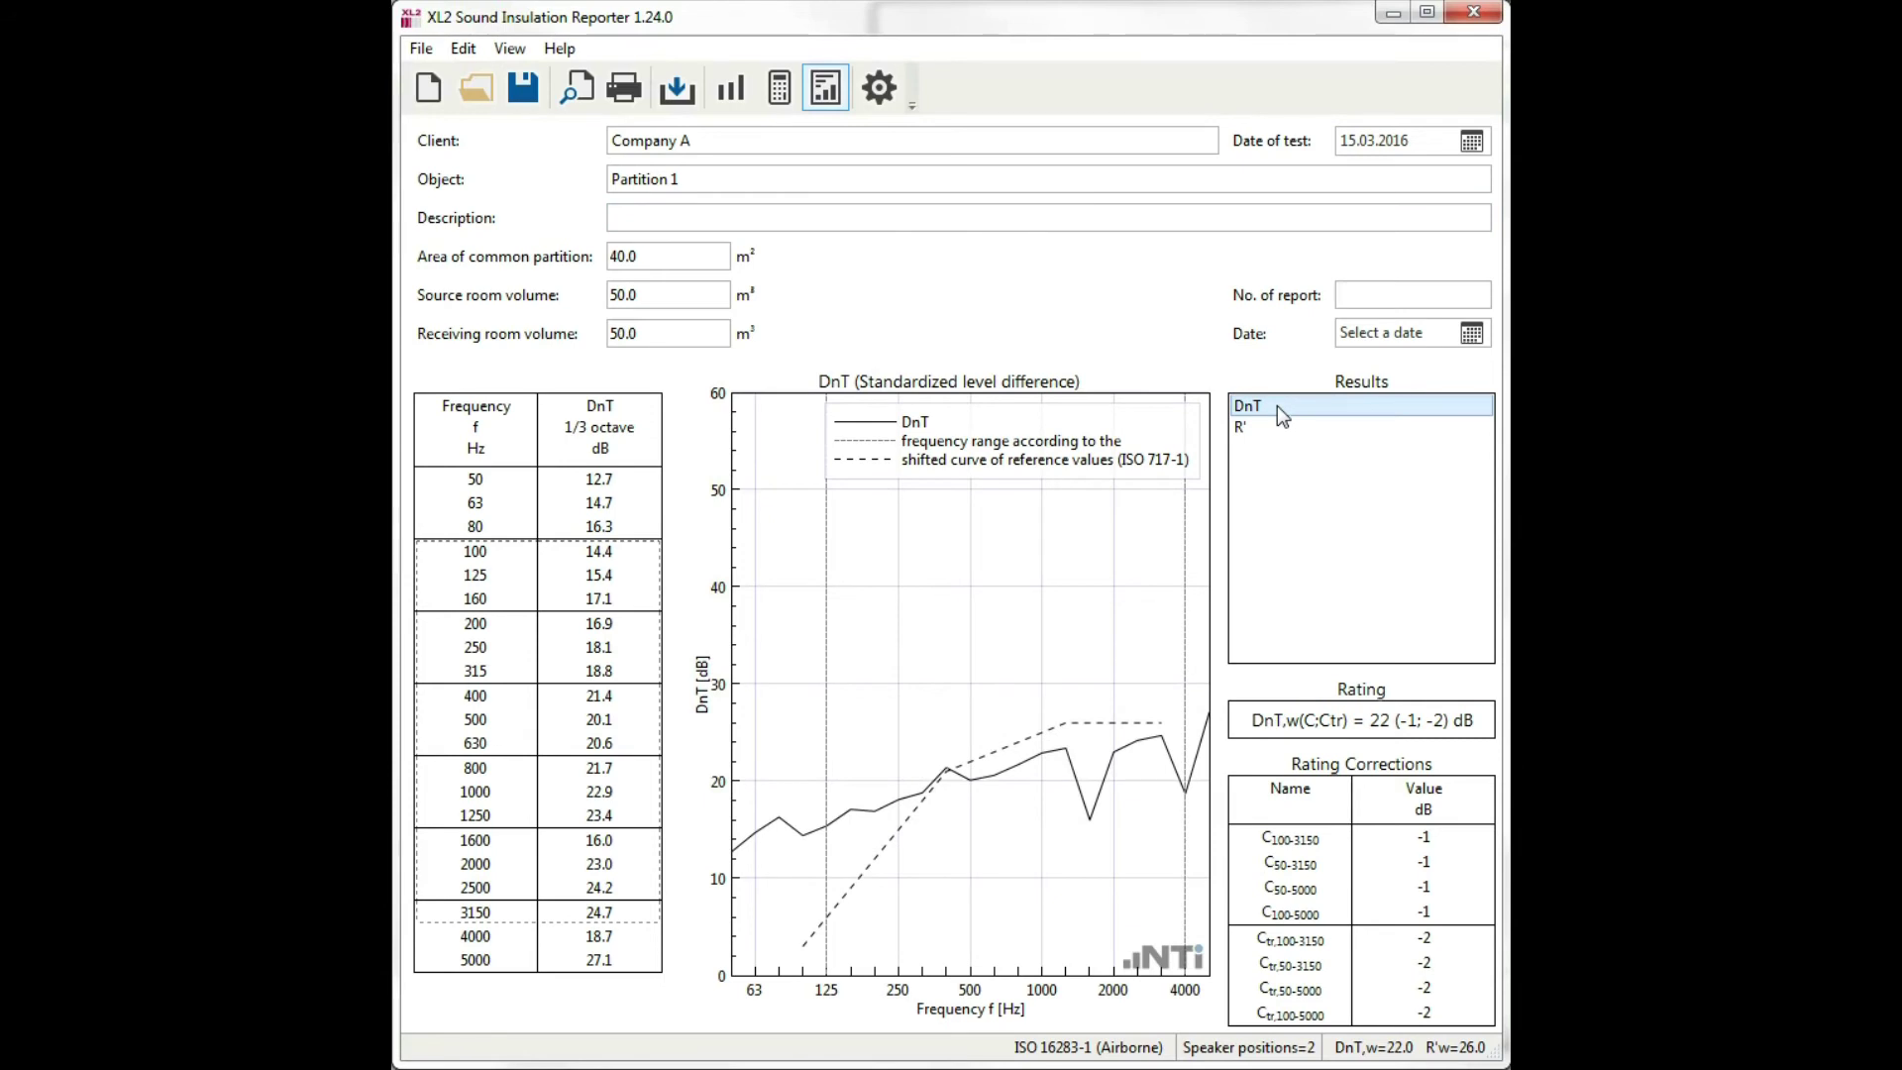
click(1255, 429)
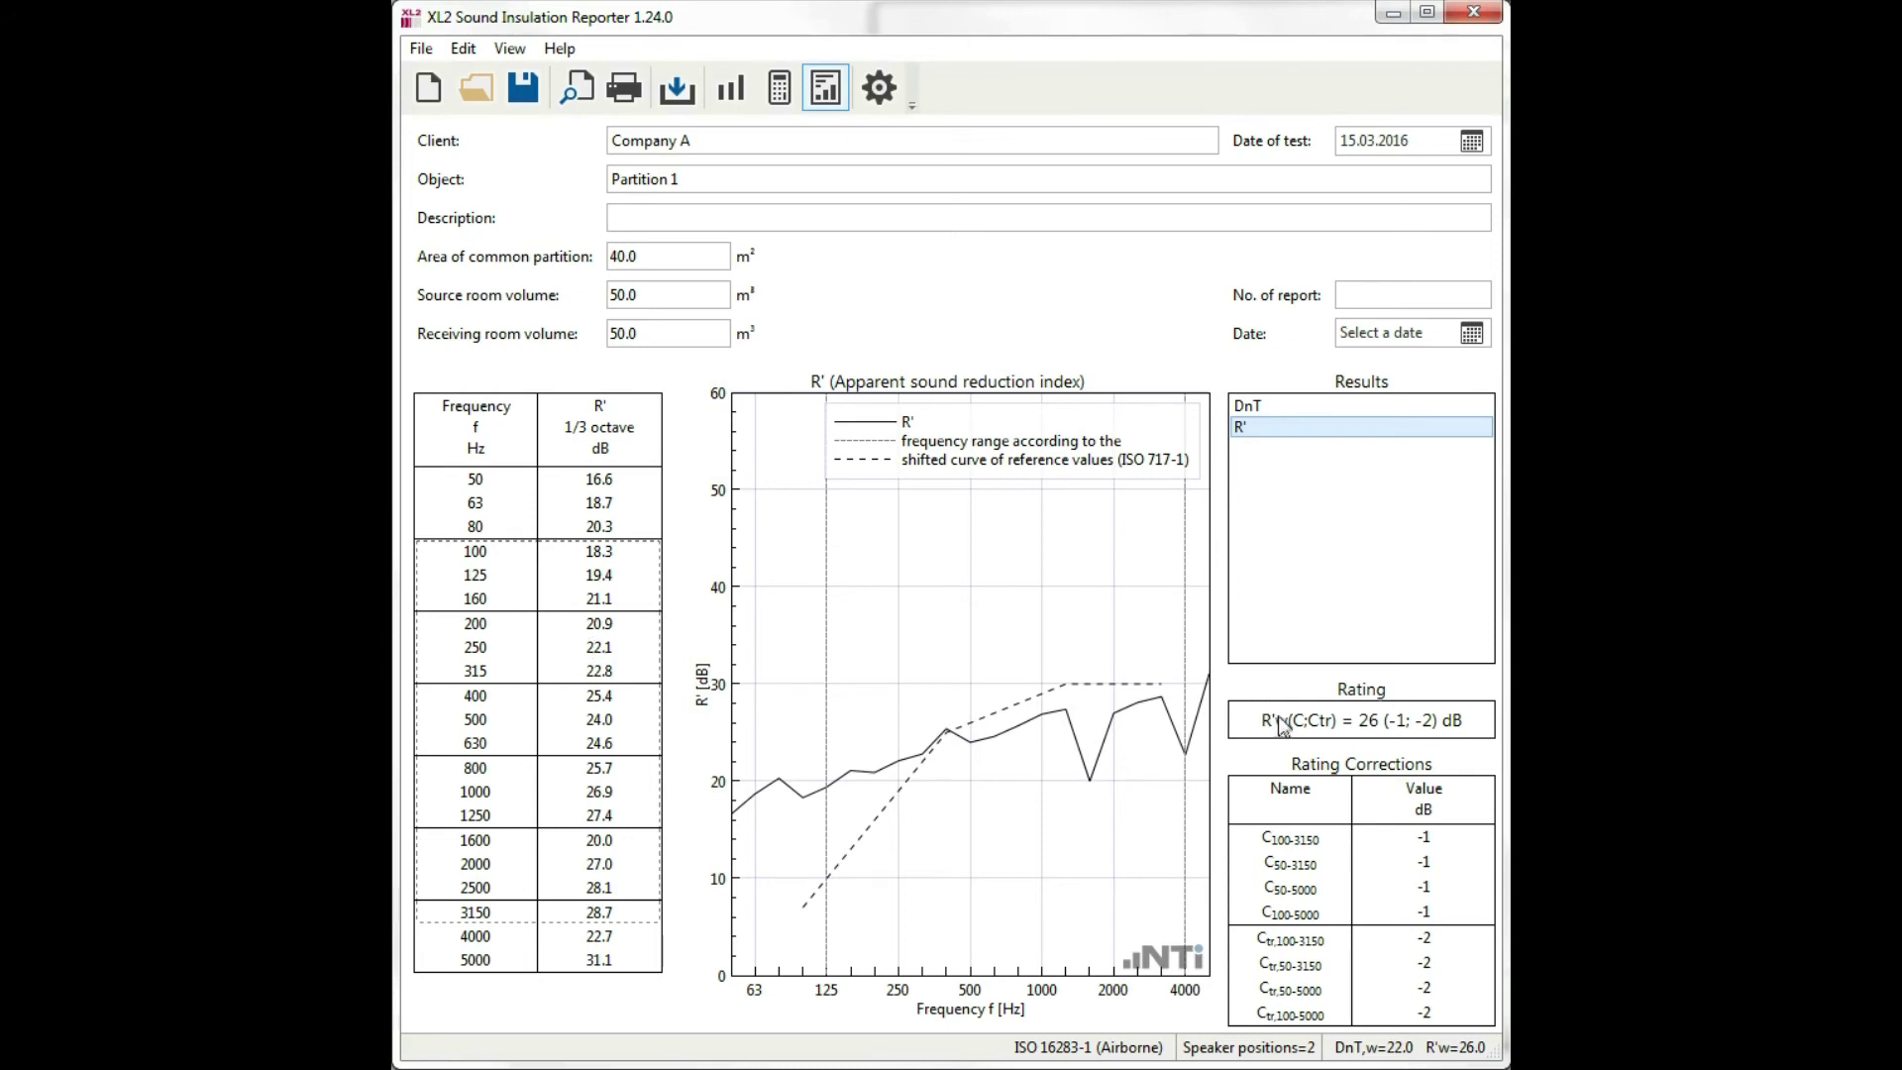
Copy the R' chart and its data and bring up the Excel workbook
right_click(866, 584)
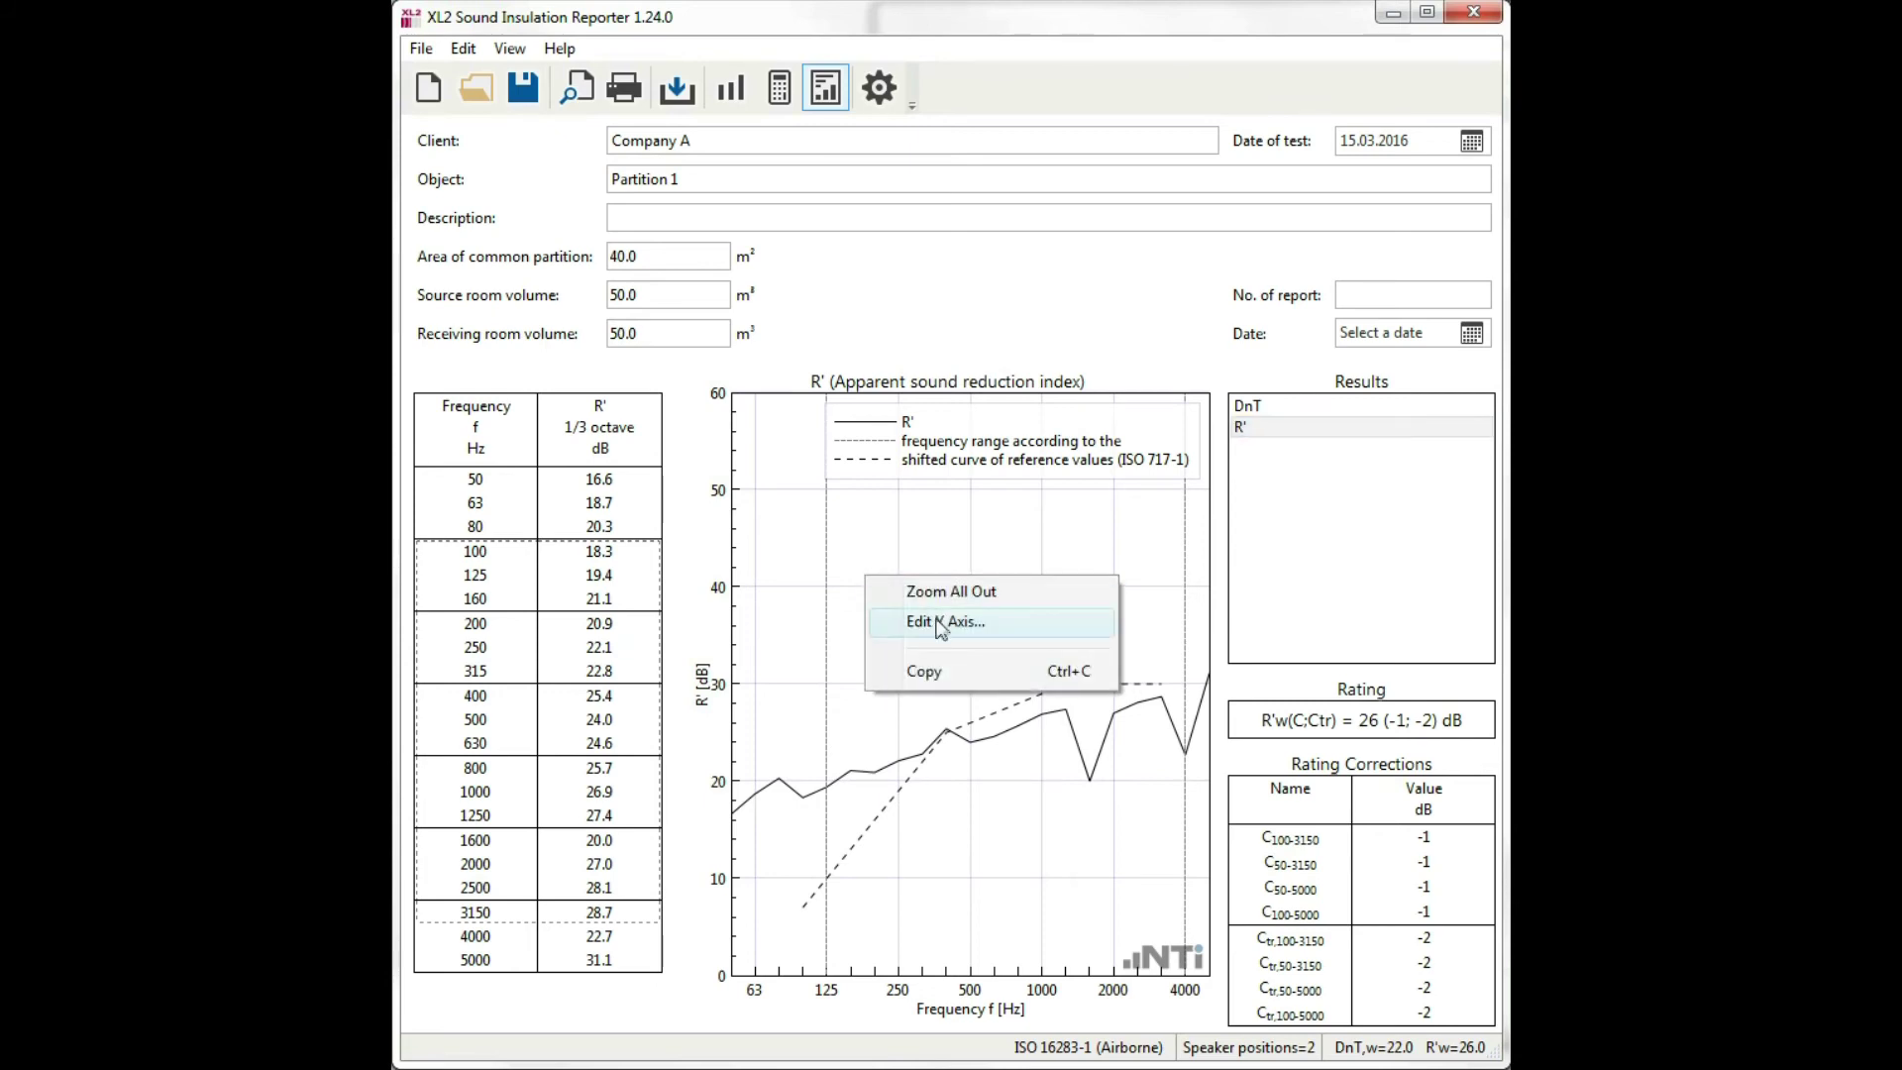
click(927, 679)
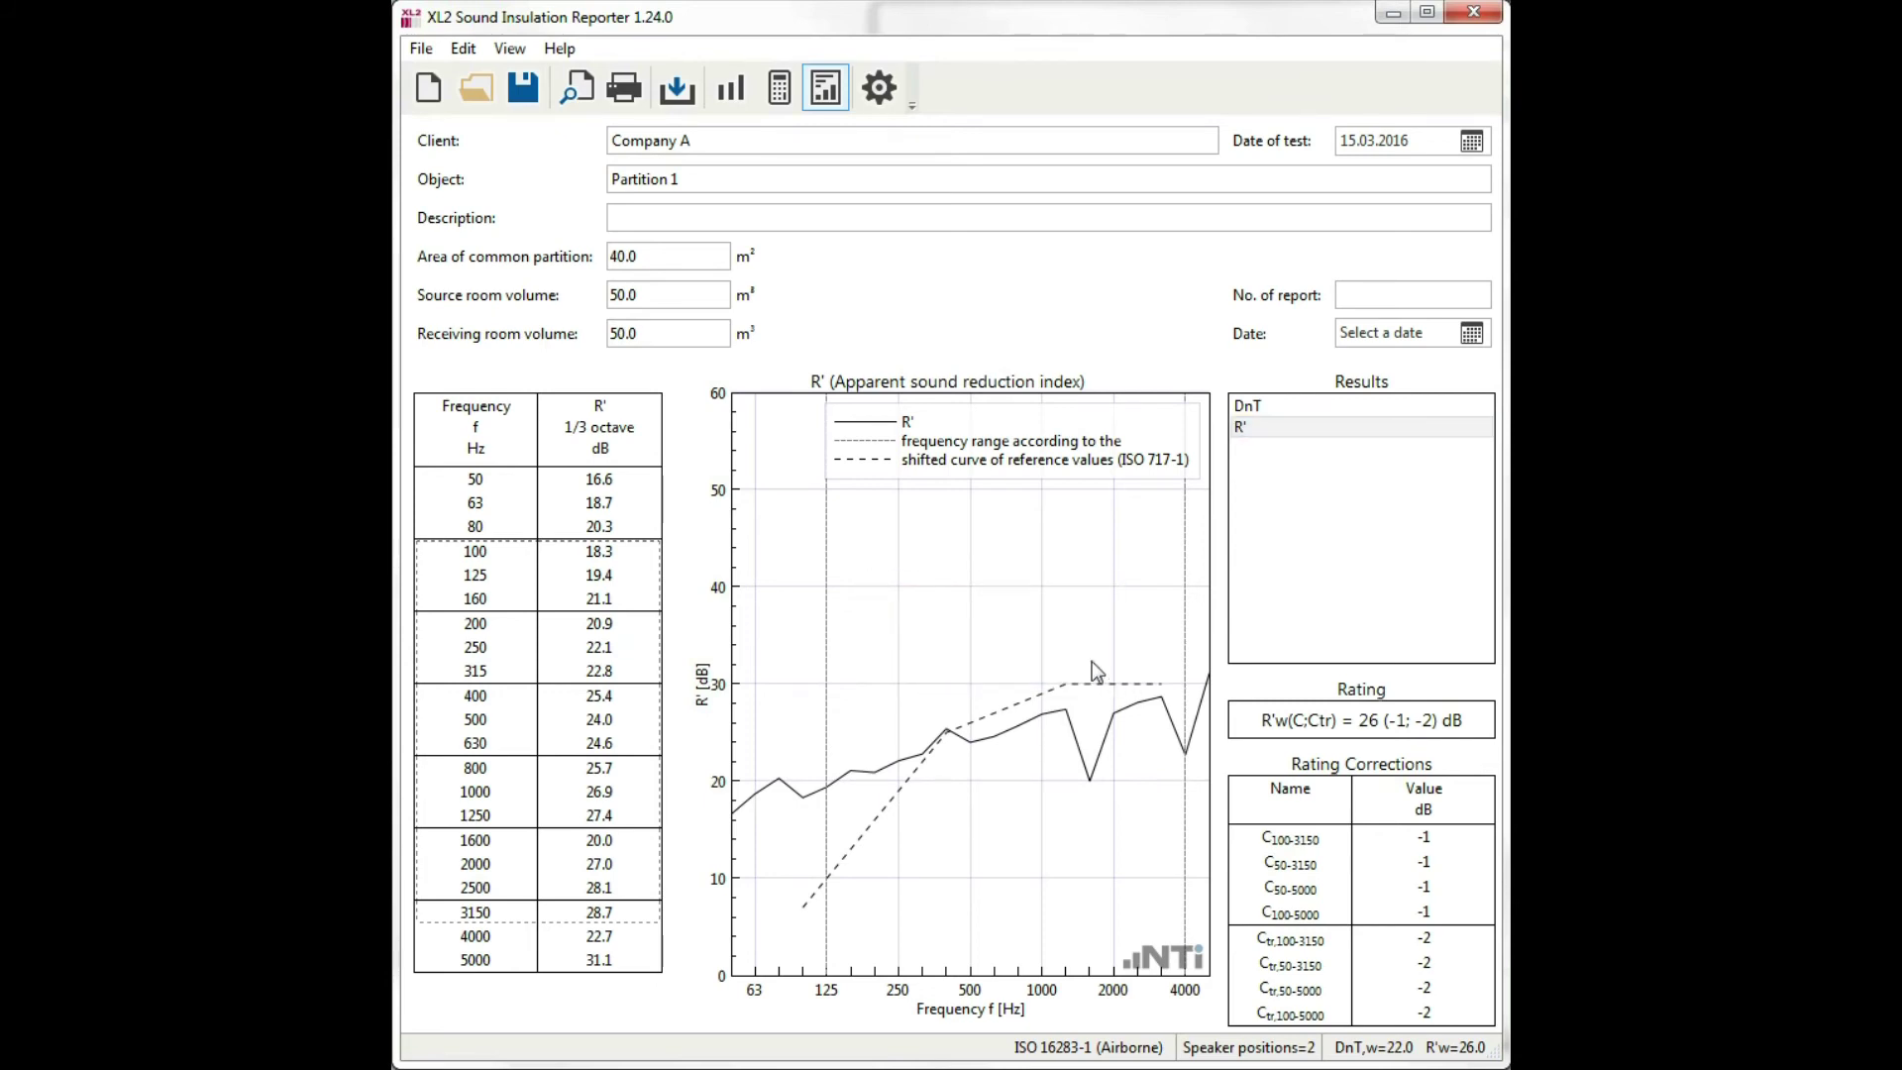
key(alt+Tab)
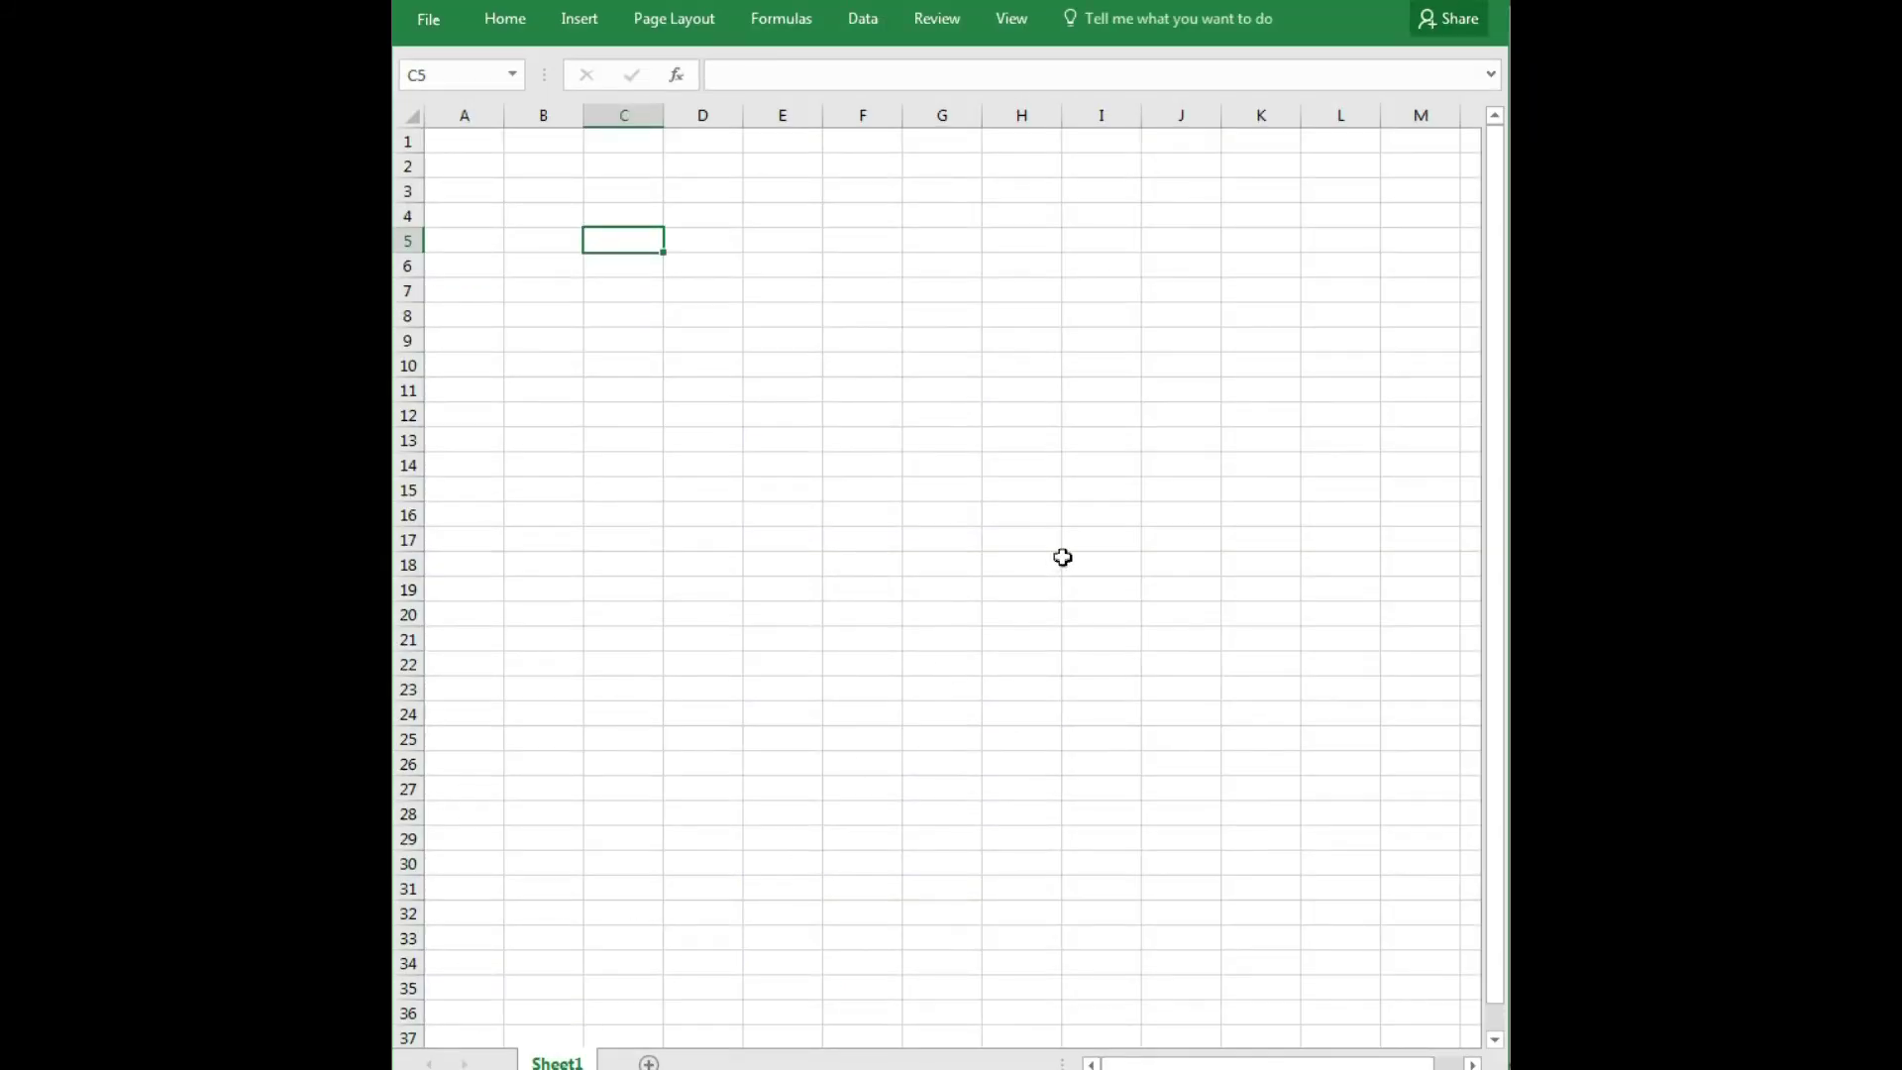
Paste the R' values as plain text into C5 and the chart as a picture at C9
right_click(607, 239)
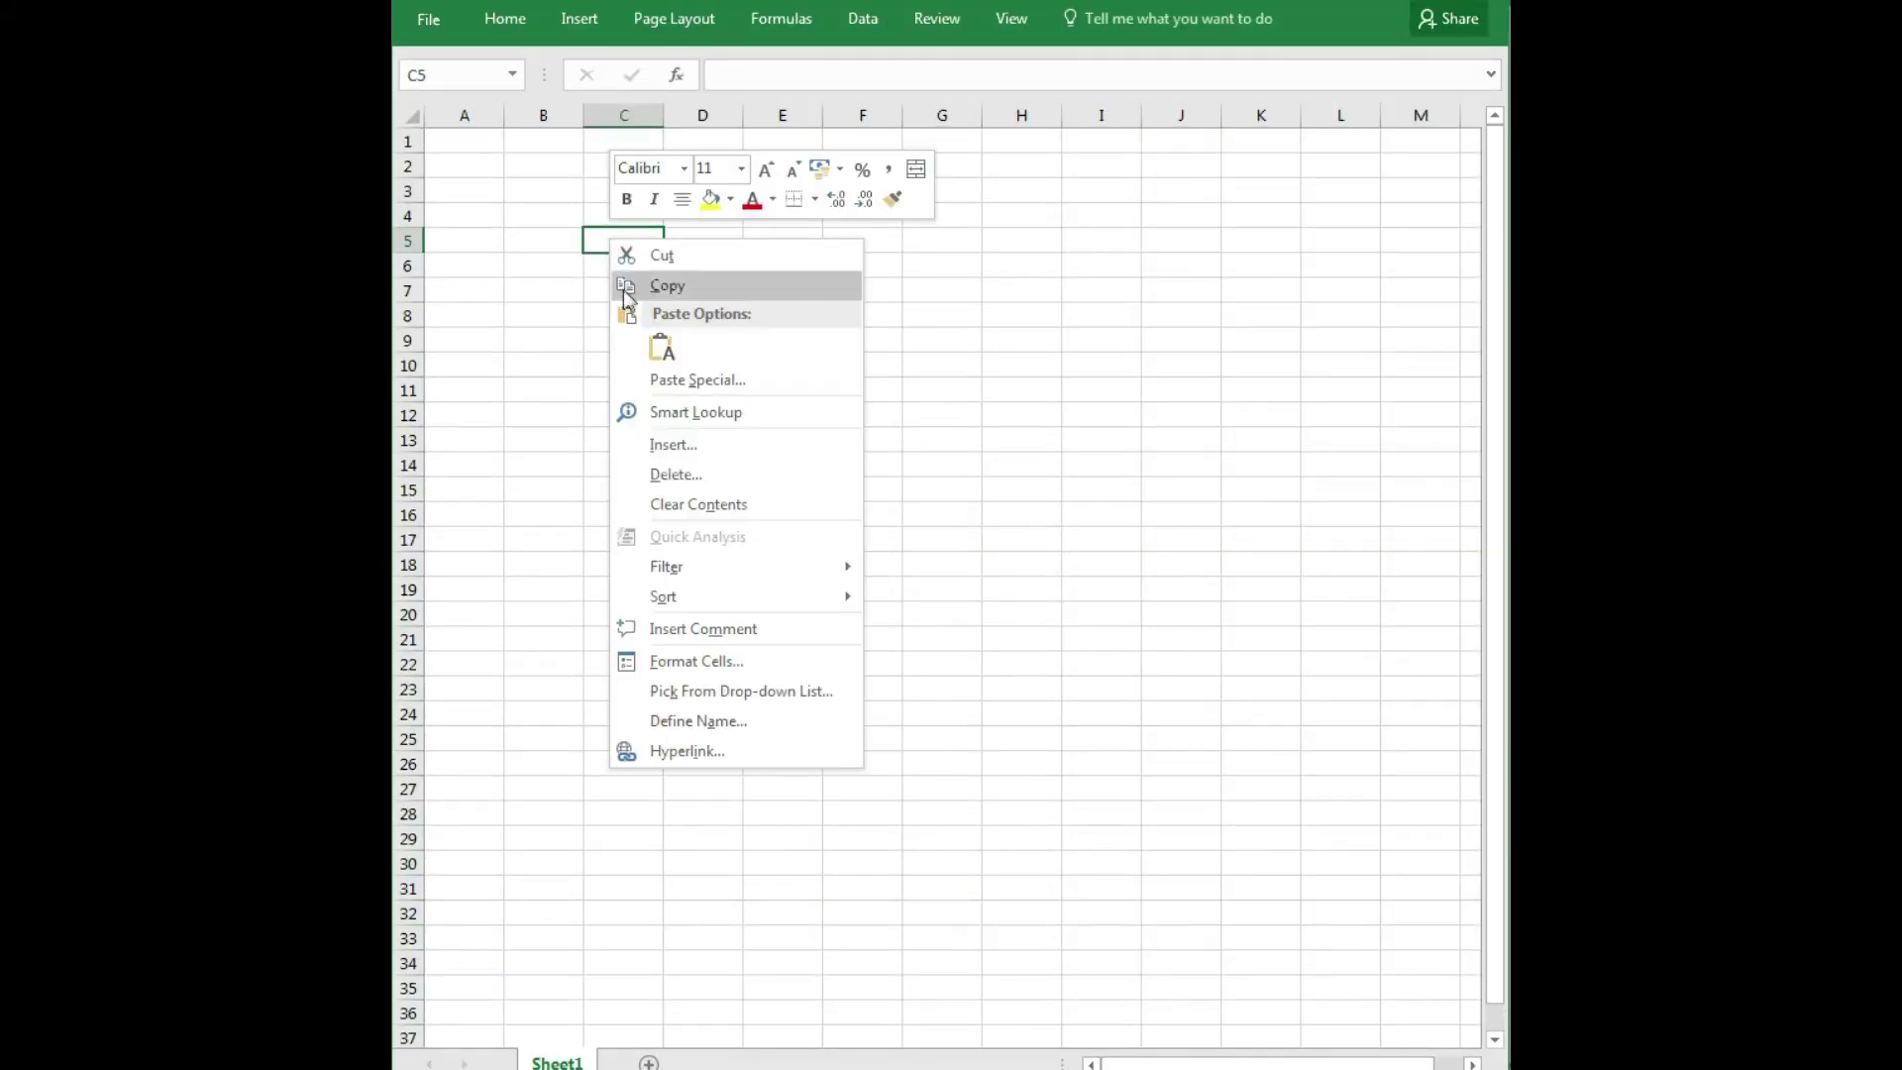
click(657, 349)
right_click(611, 344)
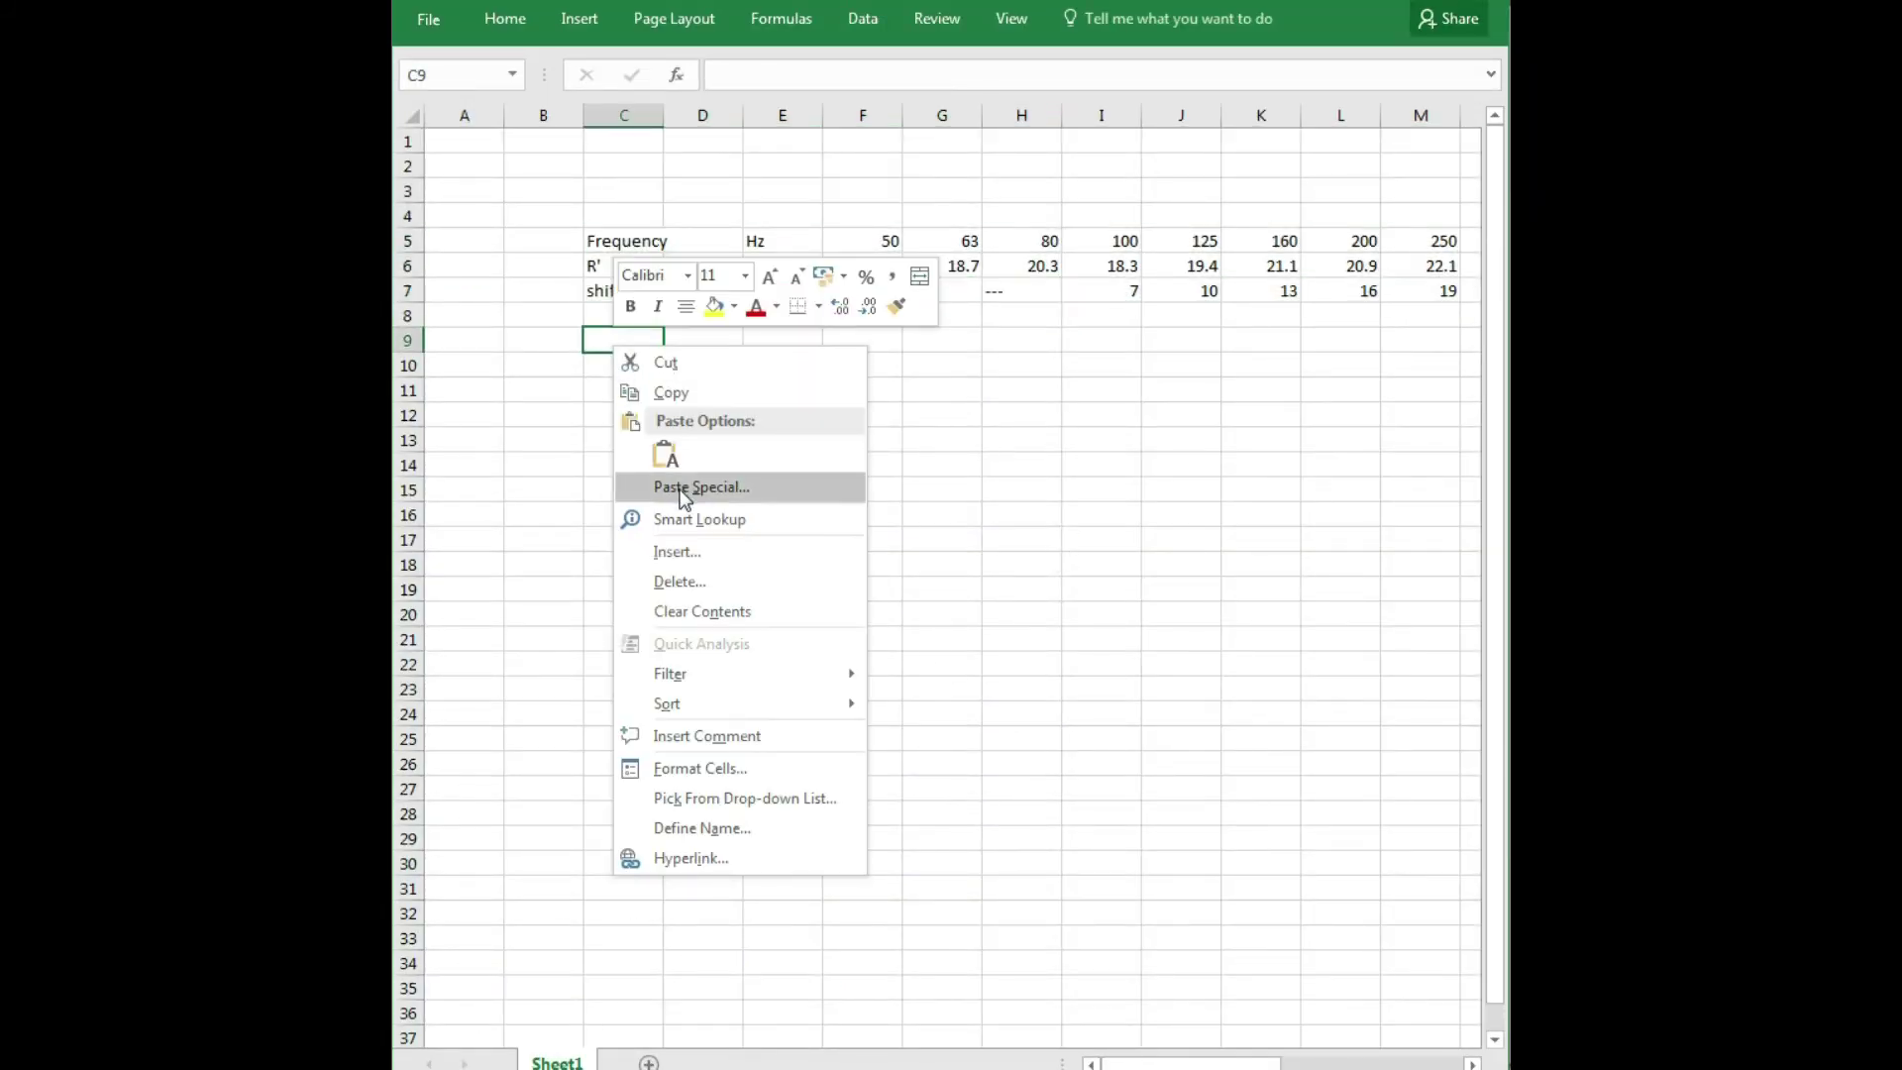
click(735, 486)
click(1149, 835)
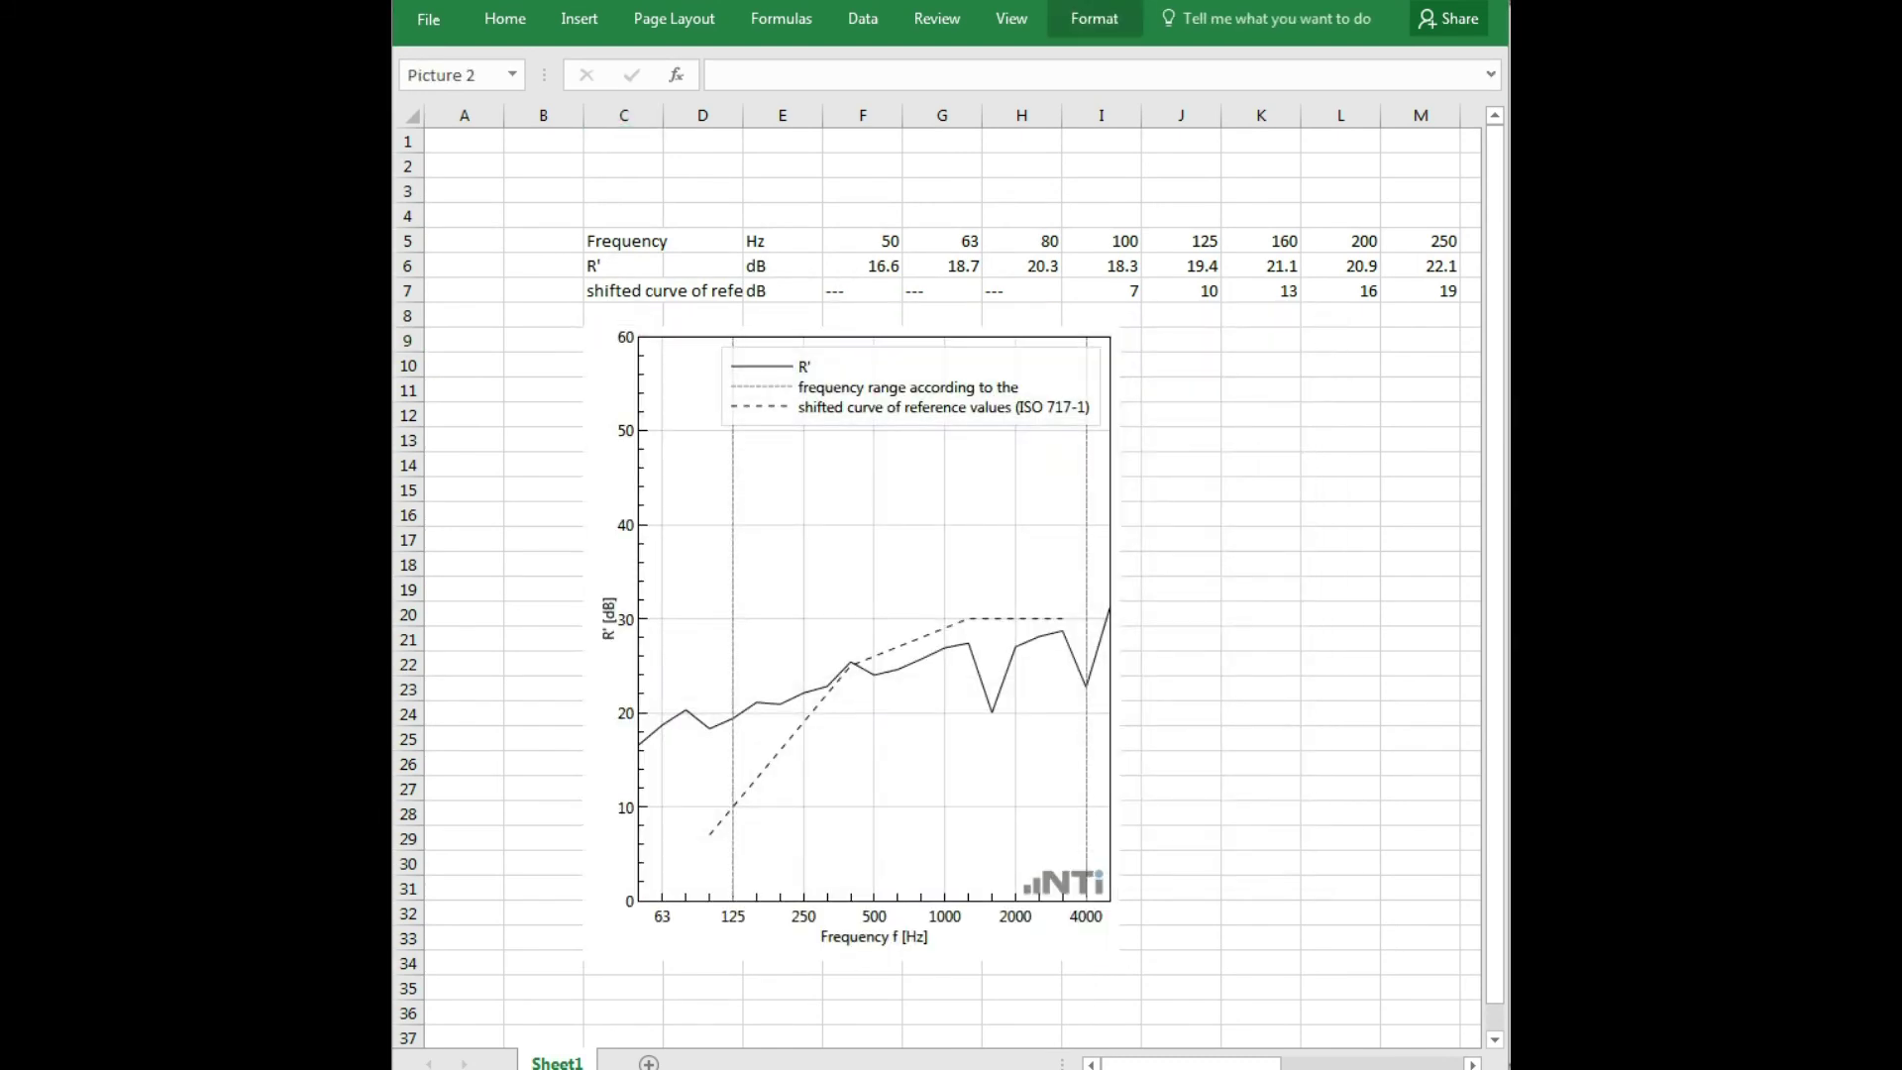
key(alt+Tab)
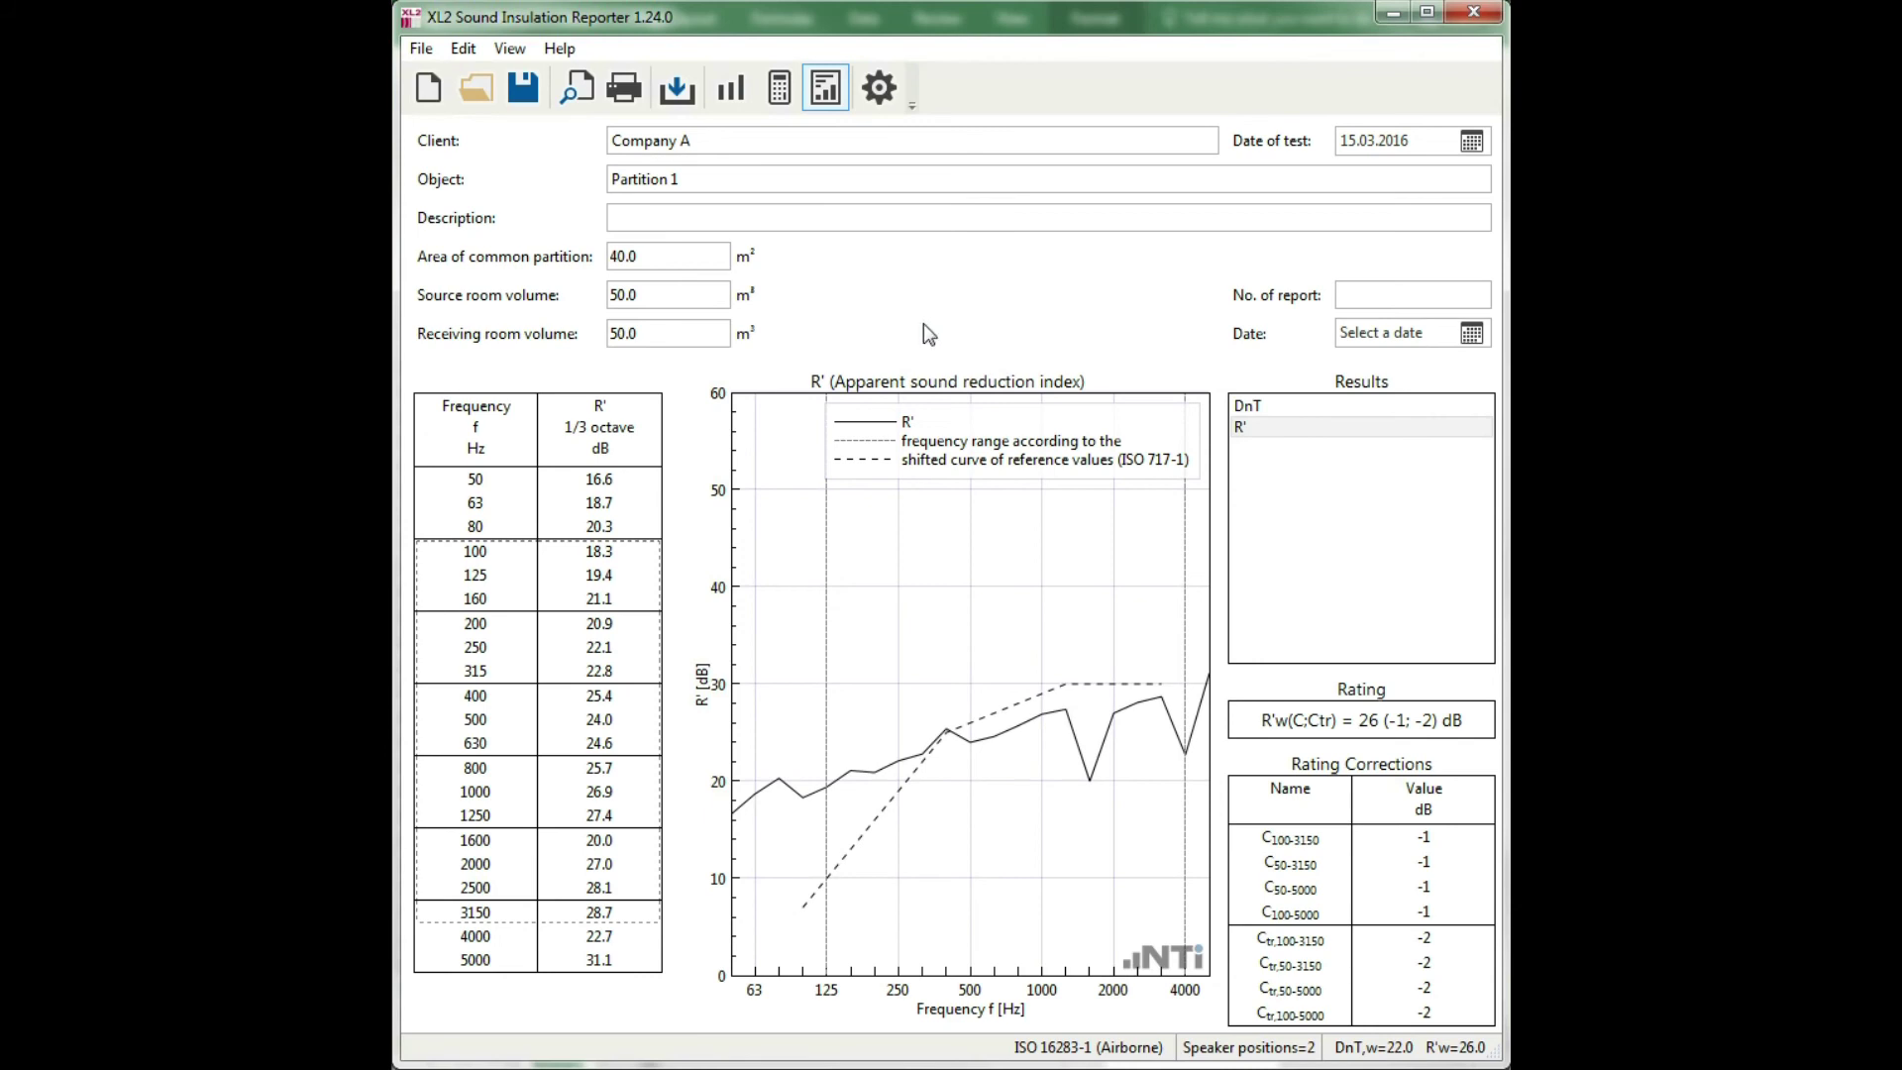
Preview the printed DnT and R' report at fit-width and scroll through the first page
click(575, 88)
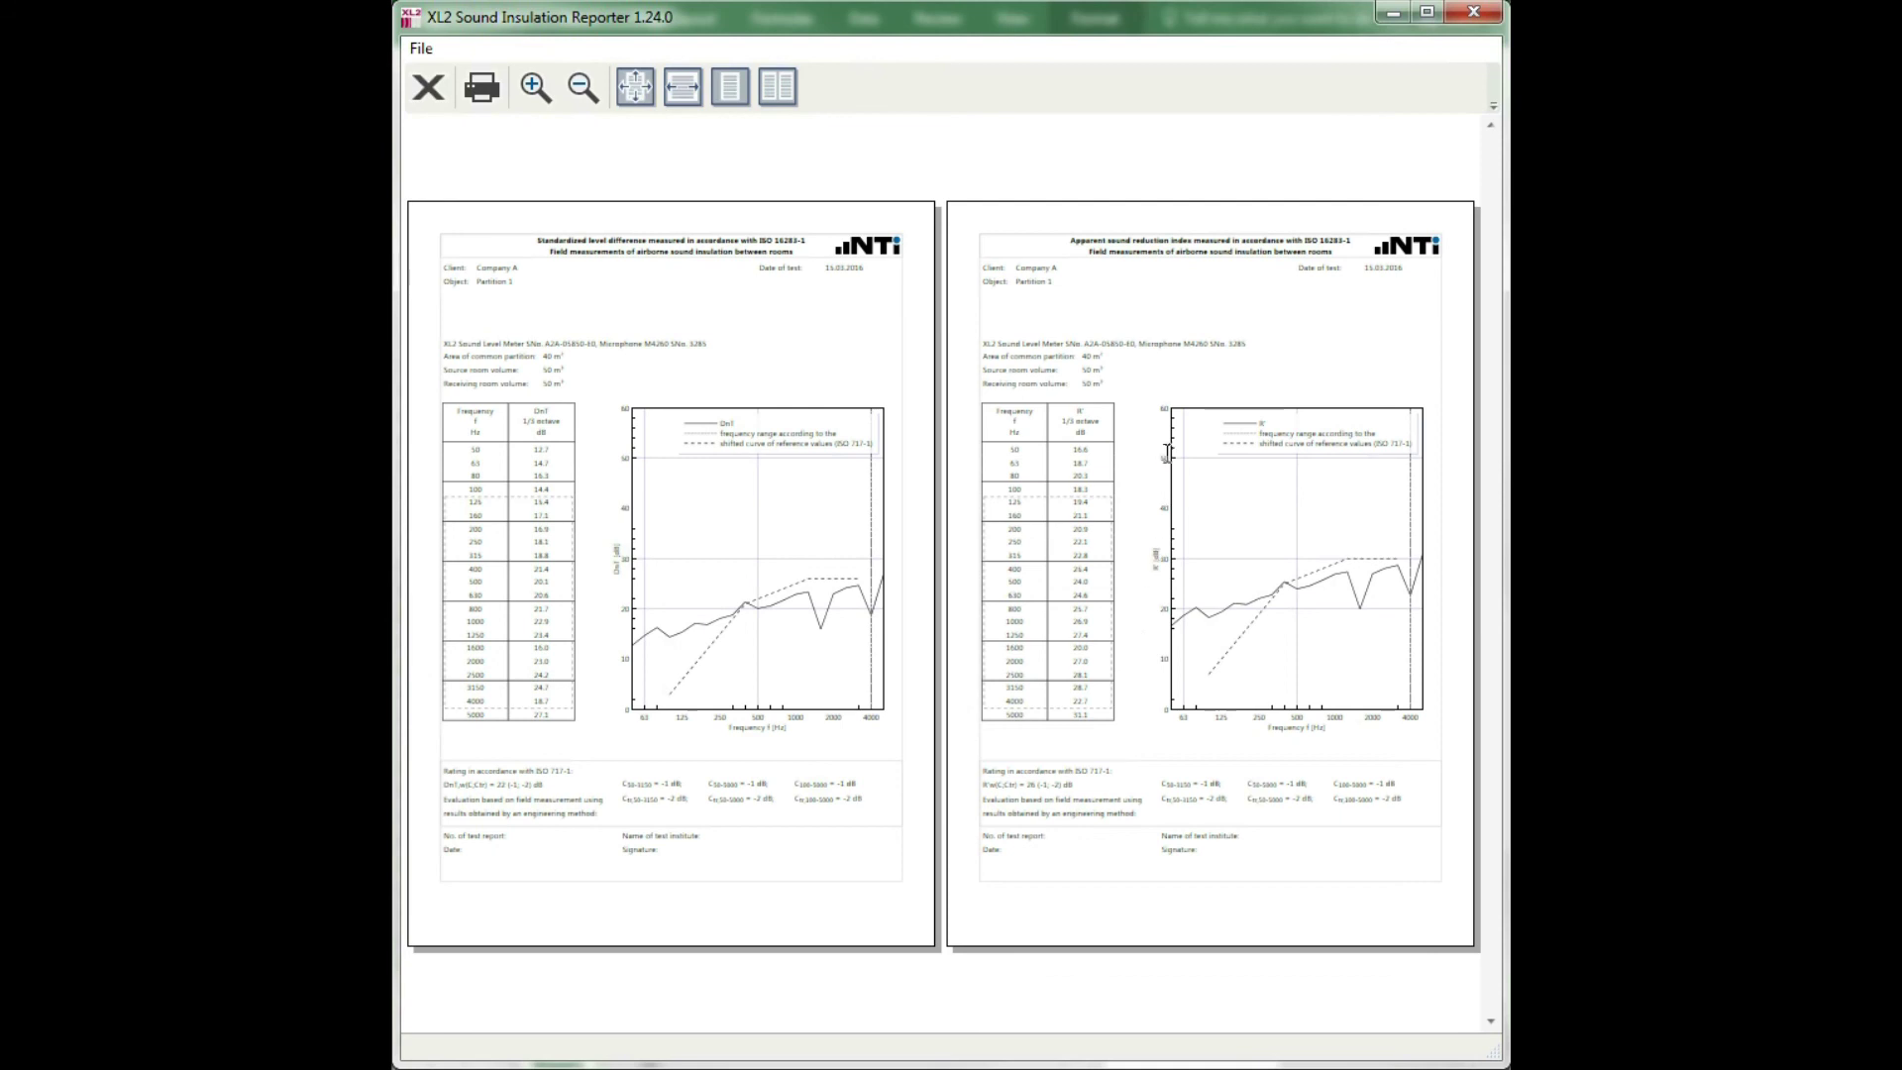
click(679, 89)
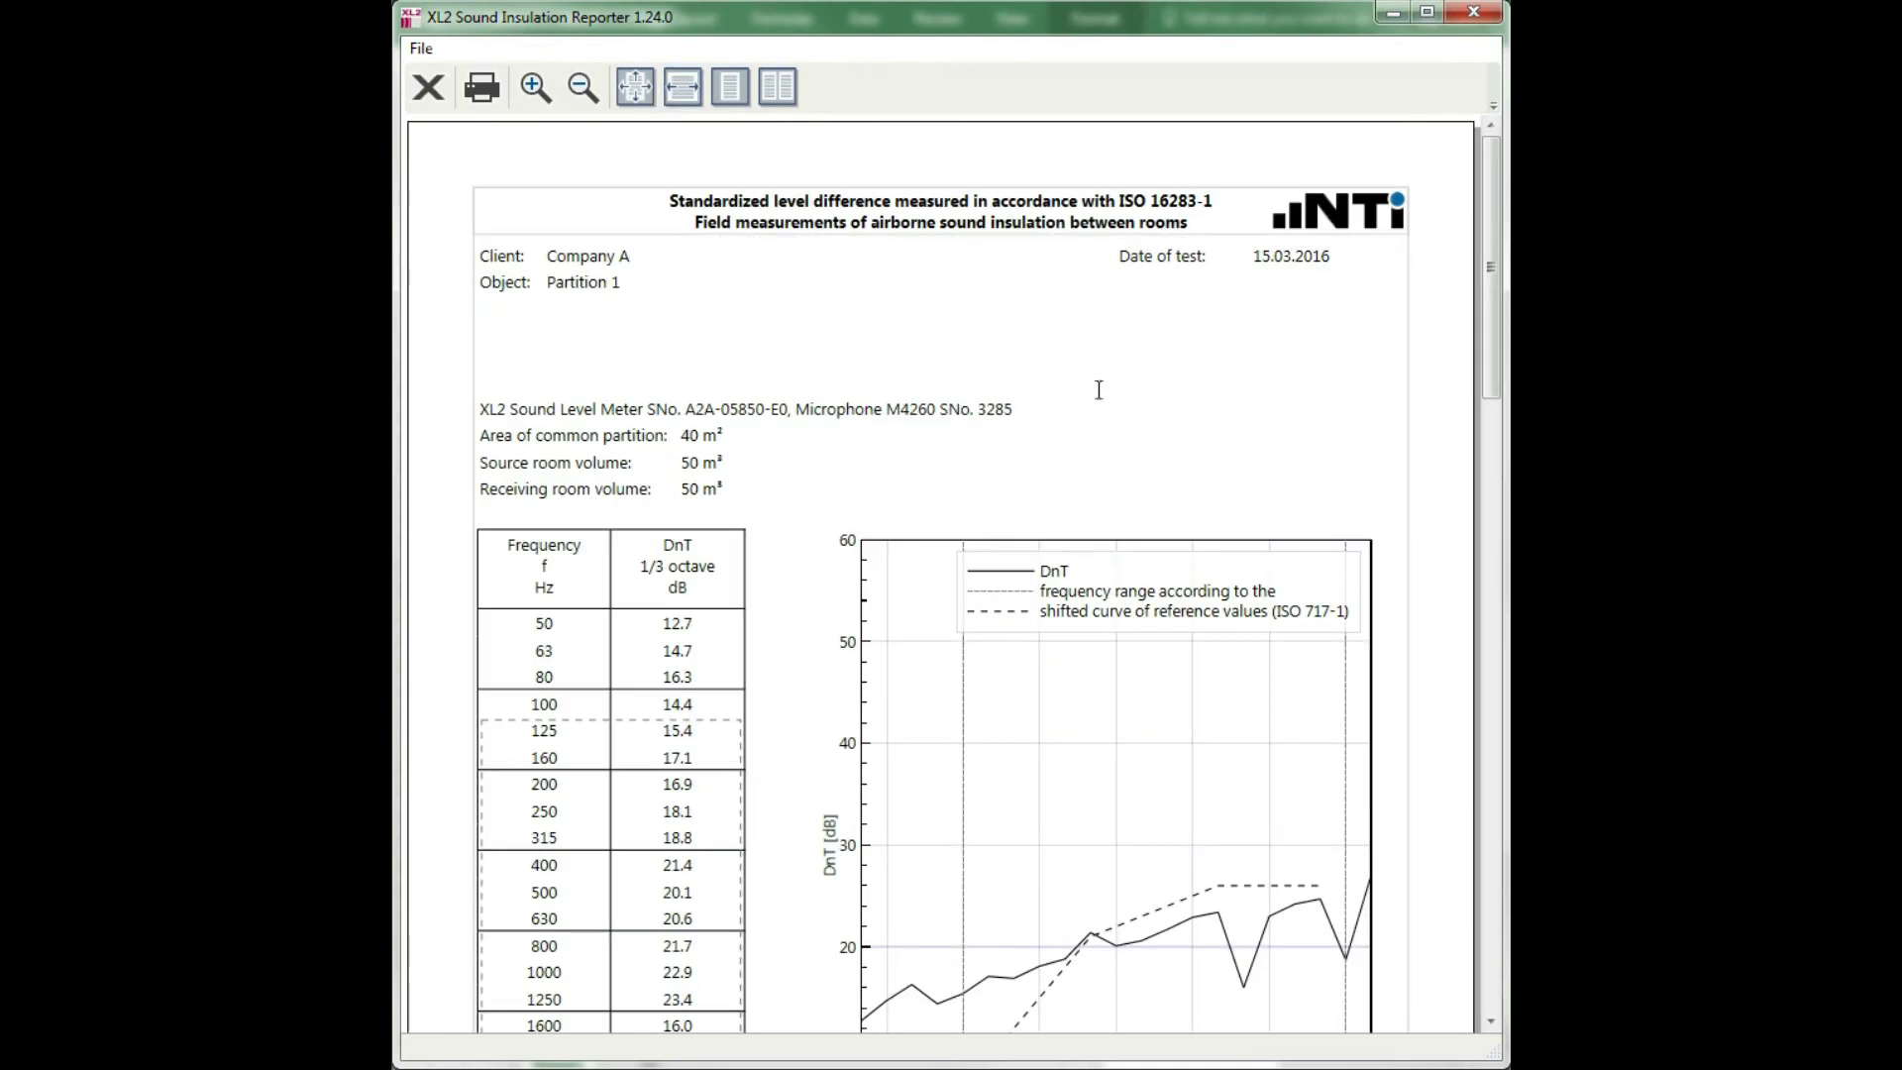
scroll(1321, 643, down, 1)
scroll(1321, 643, down, 1)
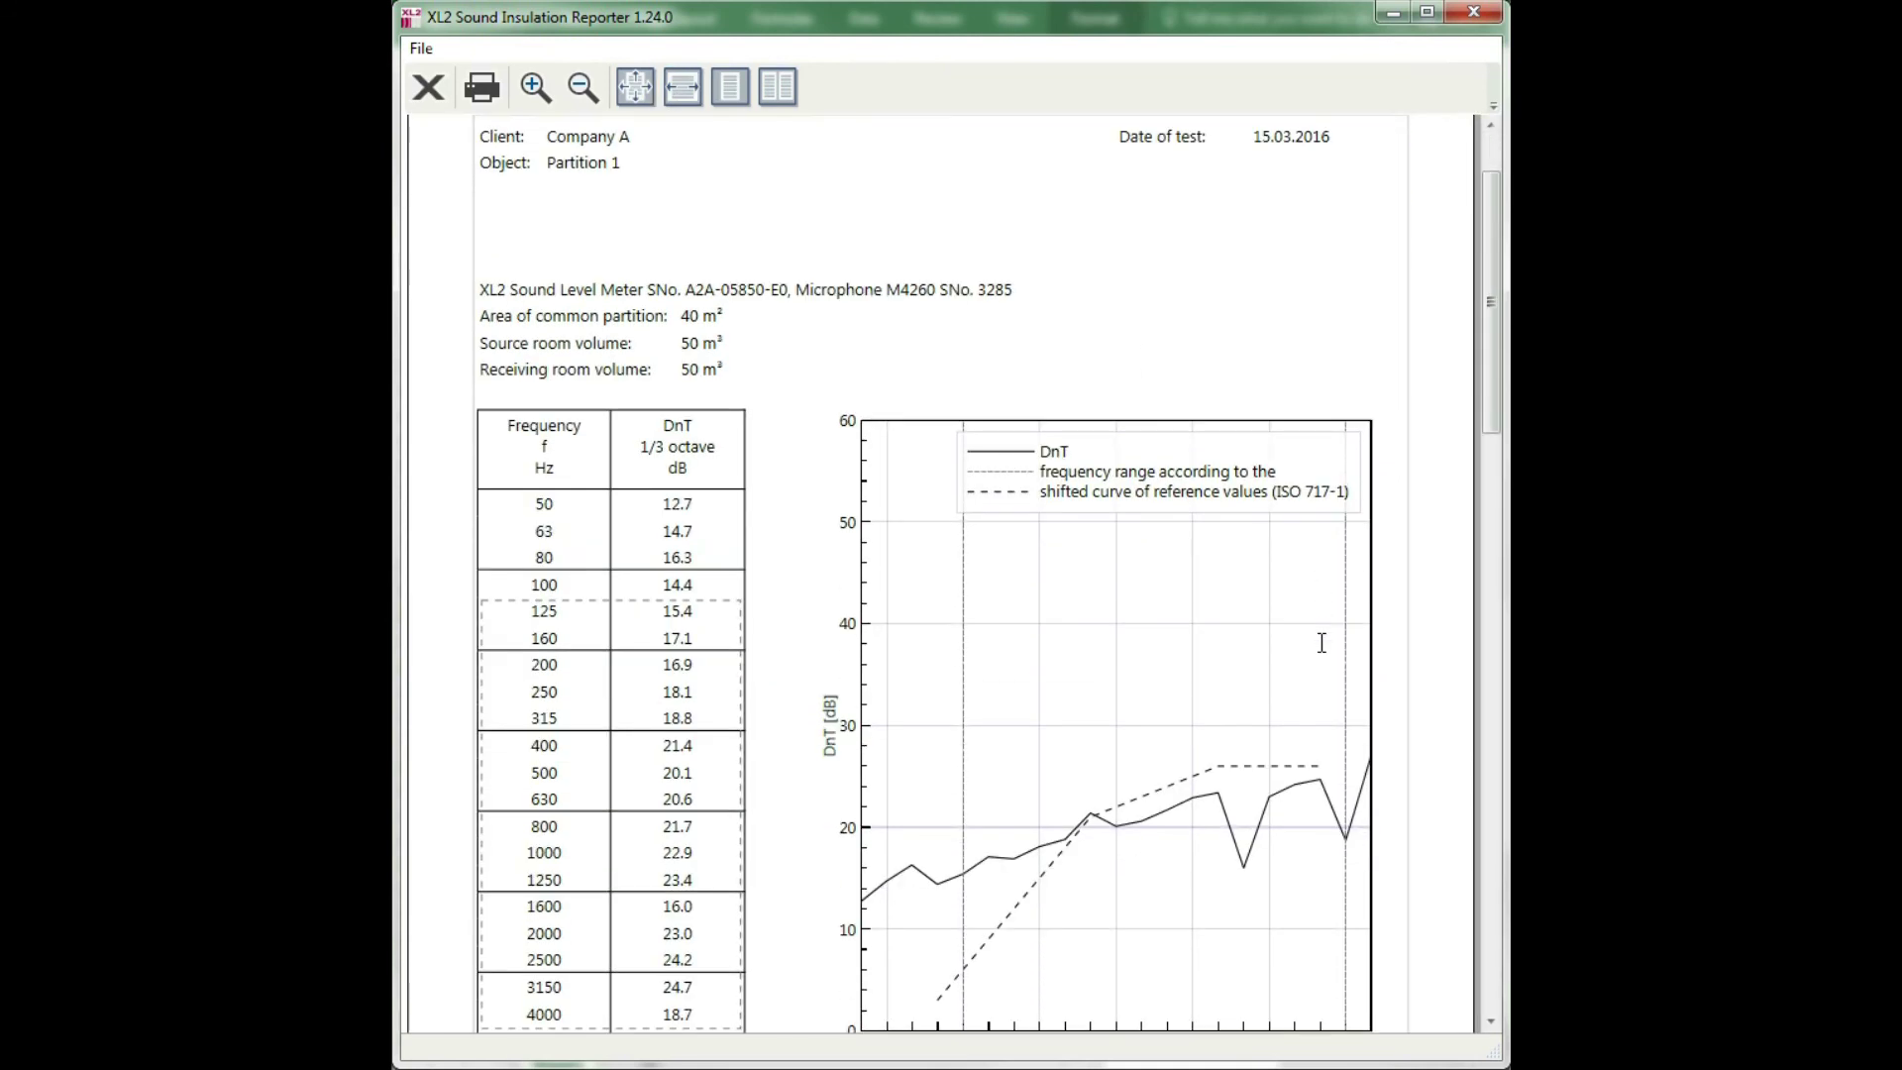